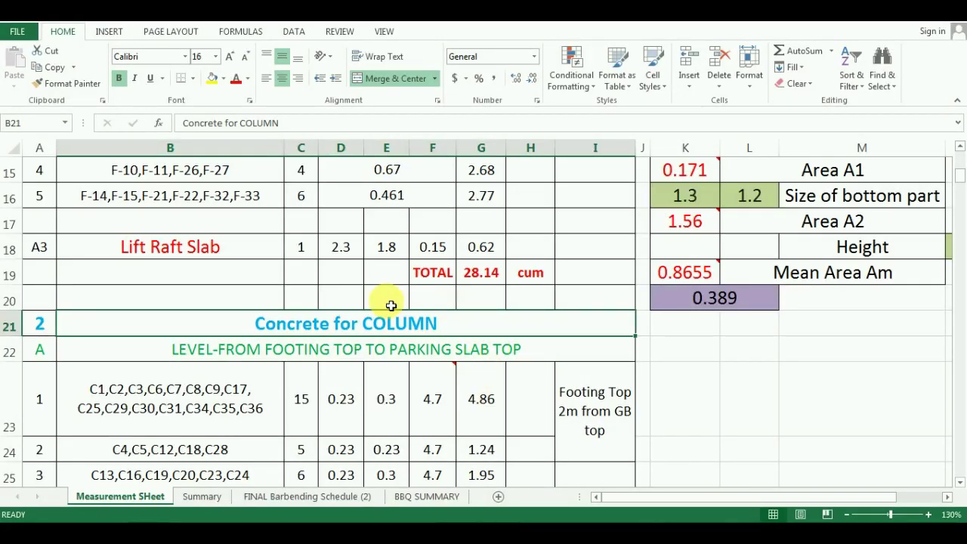
Inspect the Lift Raft Slab label and the Concrete for COLUMN heading text in Excel
click(185, 256)
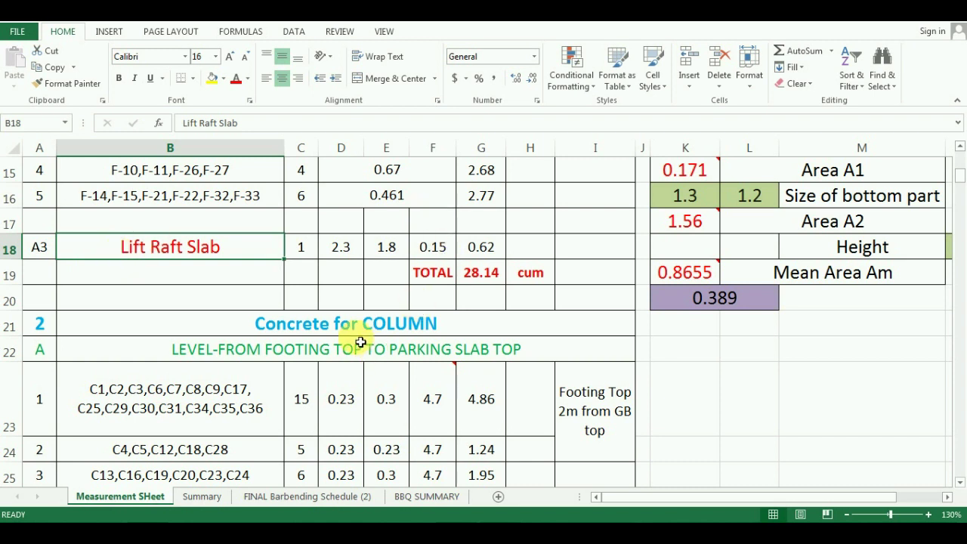
click(339, 317)
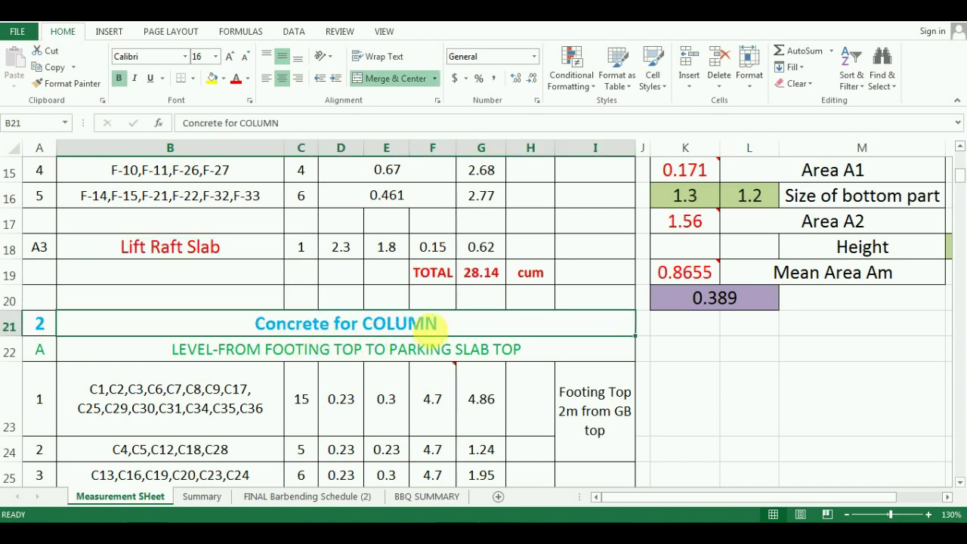
double_click(444, 325)
triple_click(447, 324)
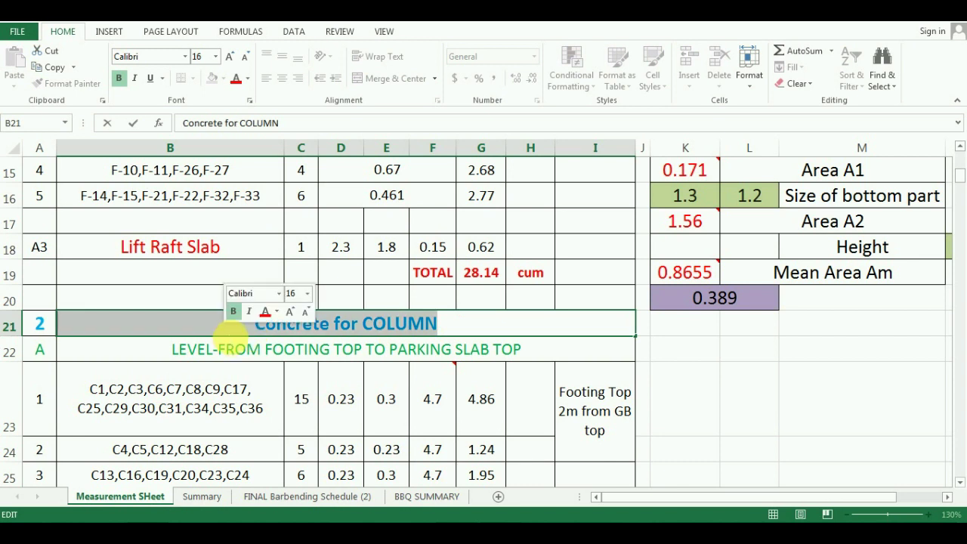
click(459, 326)
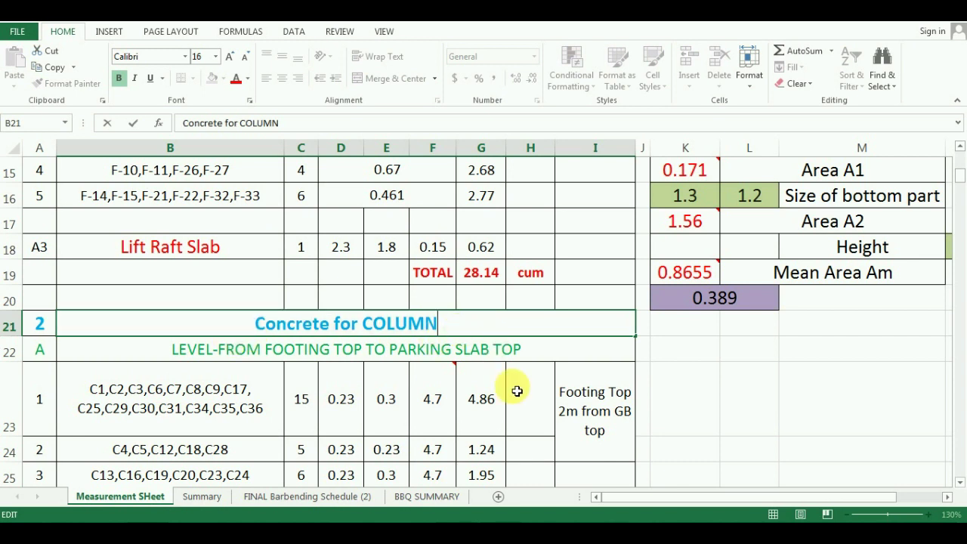
click(476, 356)
Switch to AutoCAD's column schedule listing b and d for each column mark
scroll(227, 299, up, 5)
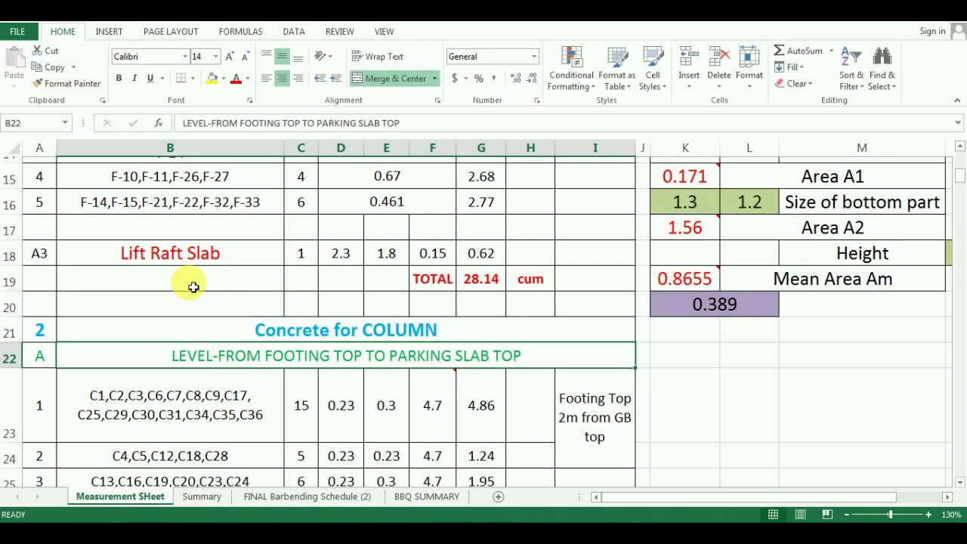
scroll(192, 287, down, 6)
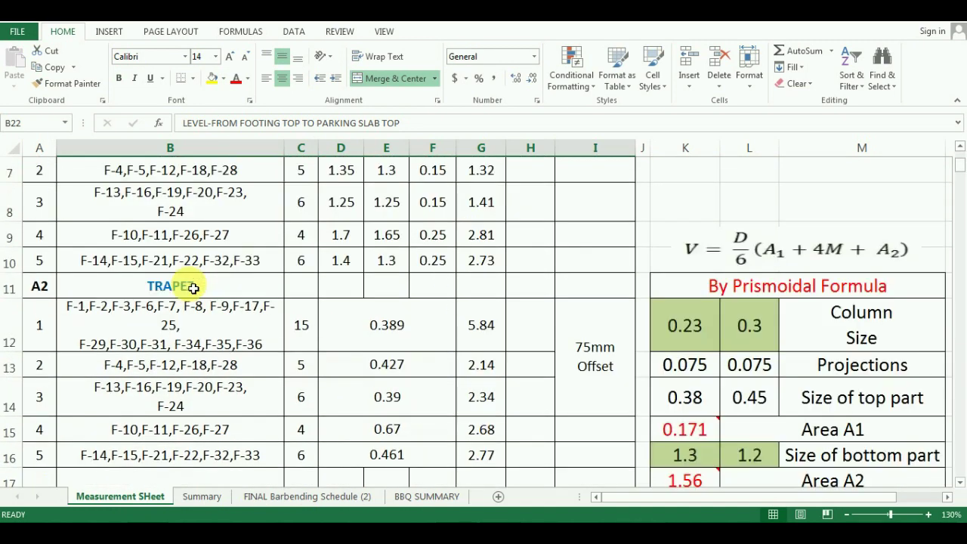
click(247, 224)
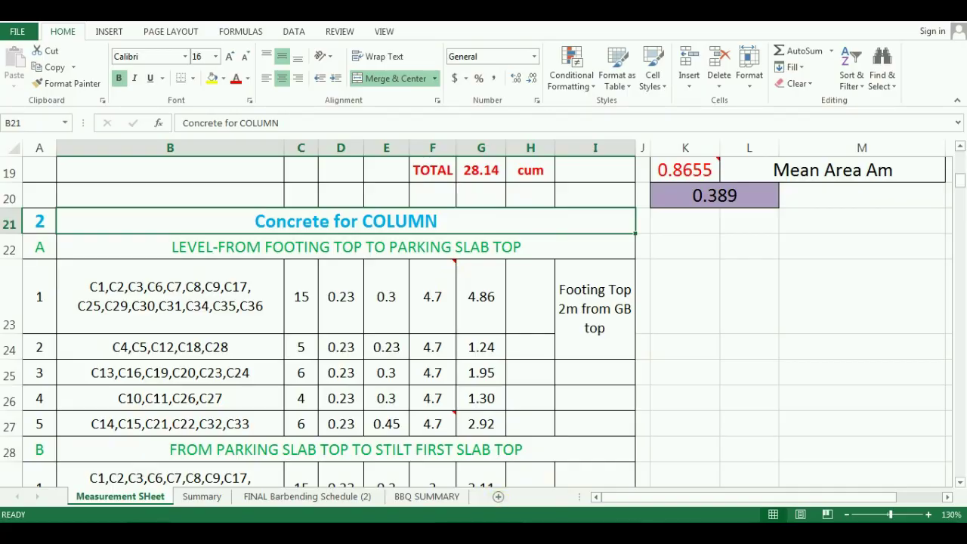
key(alt+Tab)
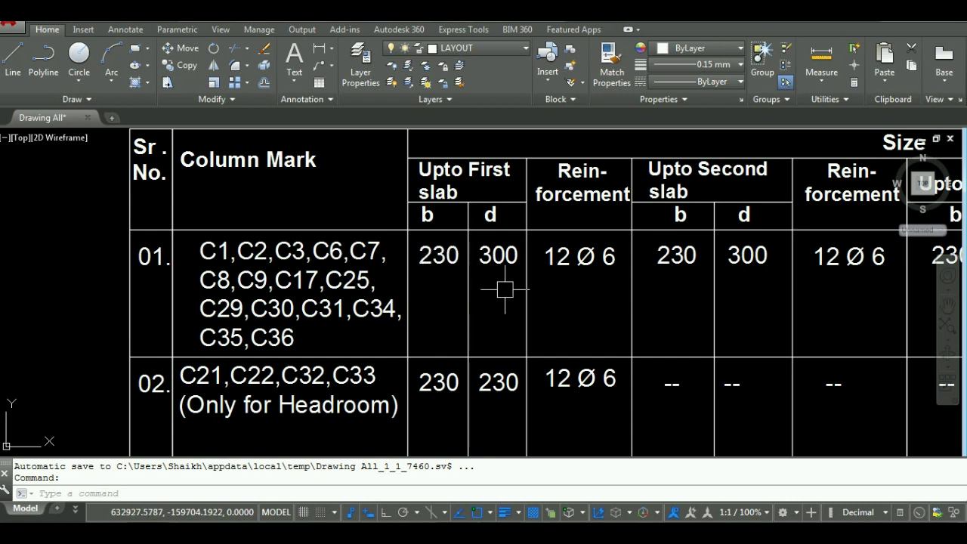
key(alt+Tab)
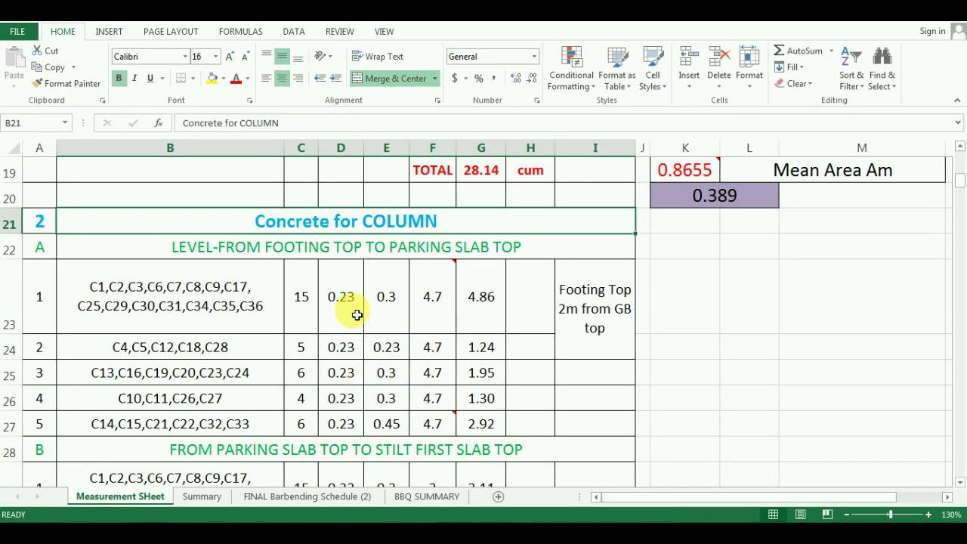
click(357, 314)
click(298, 313)
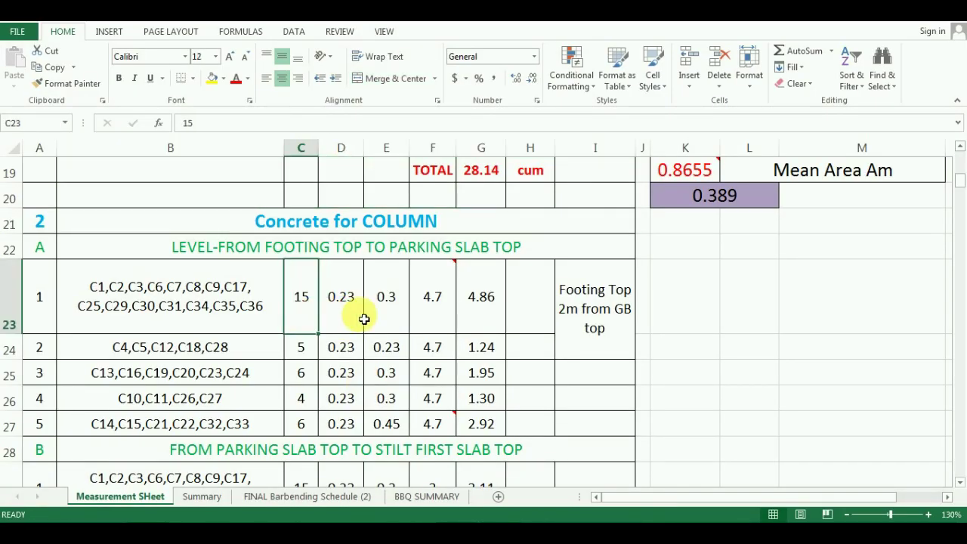
click(363, 319)
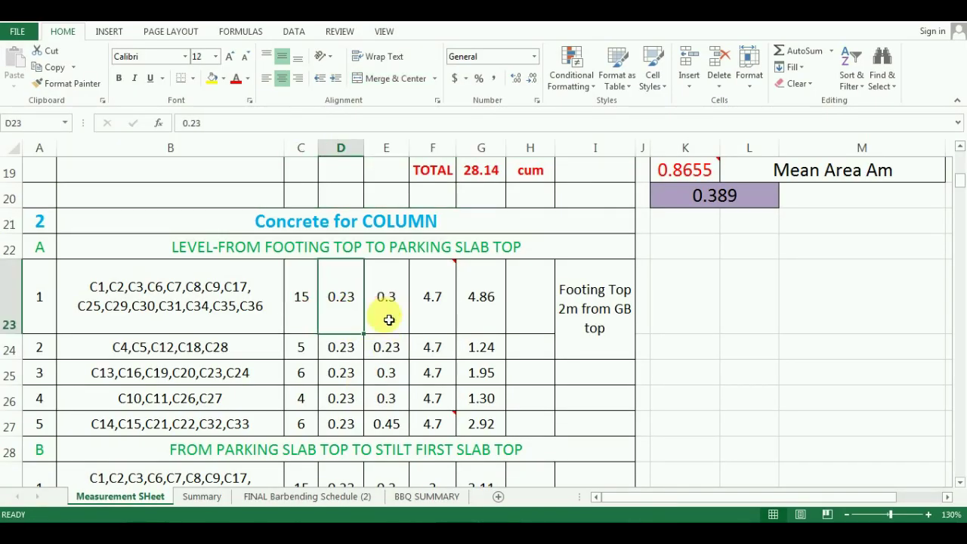
click(388, 320)
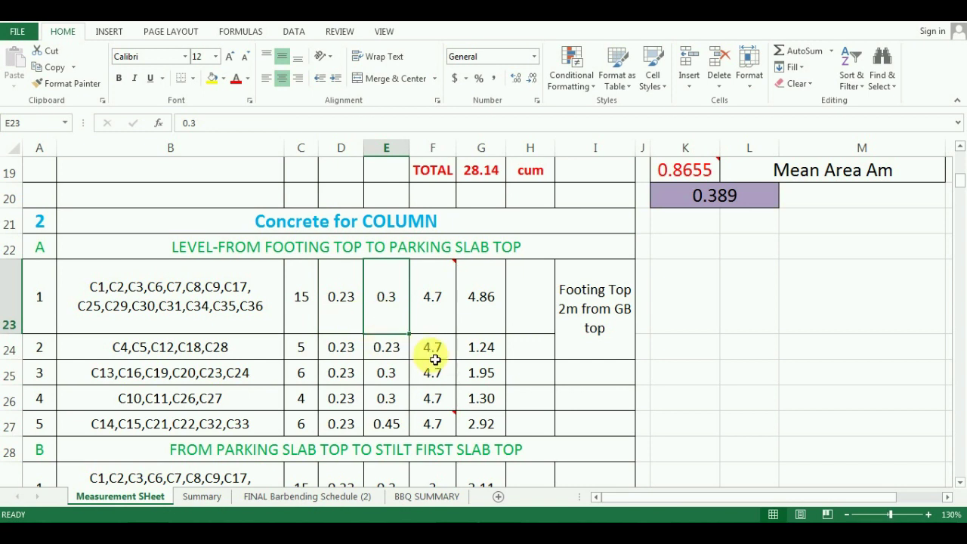
mouse_move(449, 329)
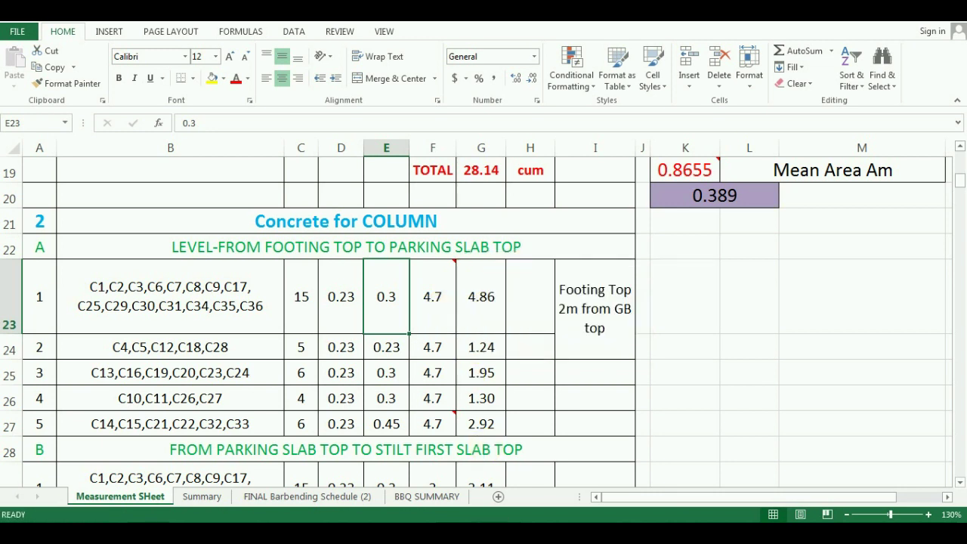
Zoom over the Column C1 section's 2.7 m parking floor and 3 m STILT FIRST, SECOND, THIRD floors
key(alt+Tab)
scroll(492, 254, down, 4)
scroll(491, 240, down, 4)
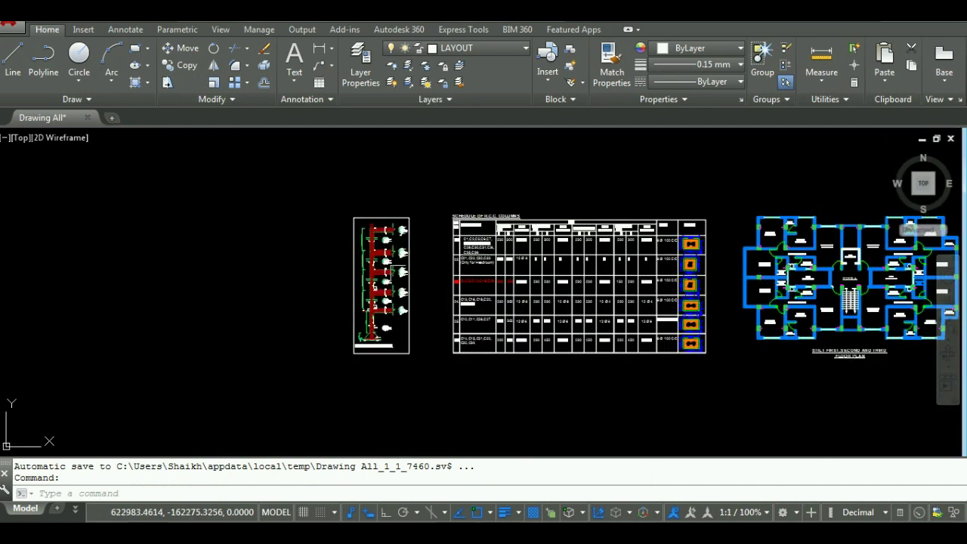
scroll(377, 310, up, 8)
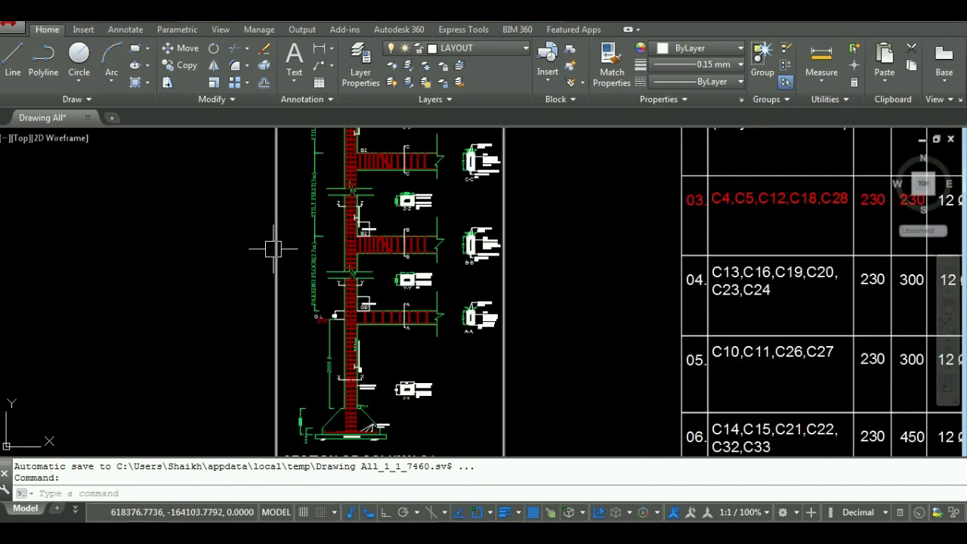
scroll(275, 249, up, 2)
scroll(352, 278, down, 2)
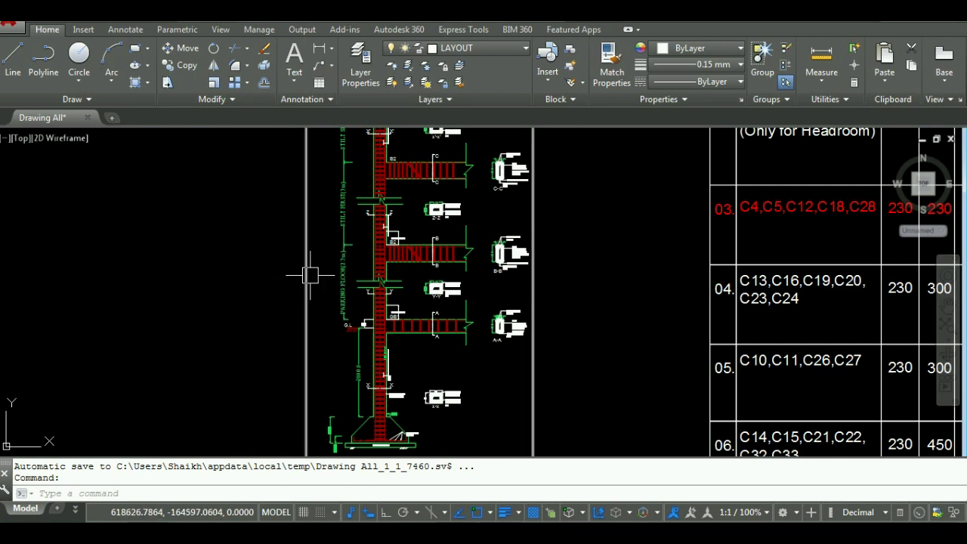
scroll(309, 274, up, 6)
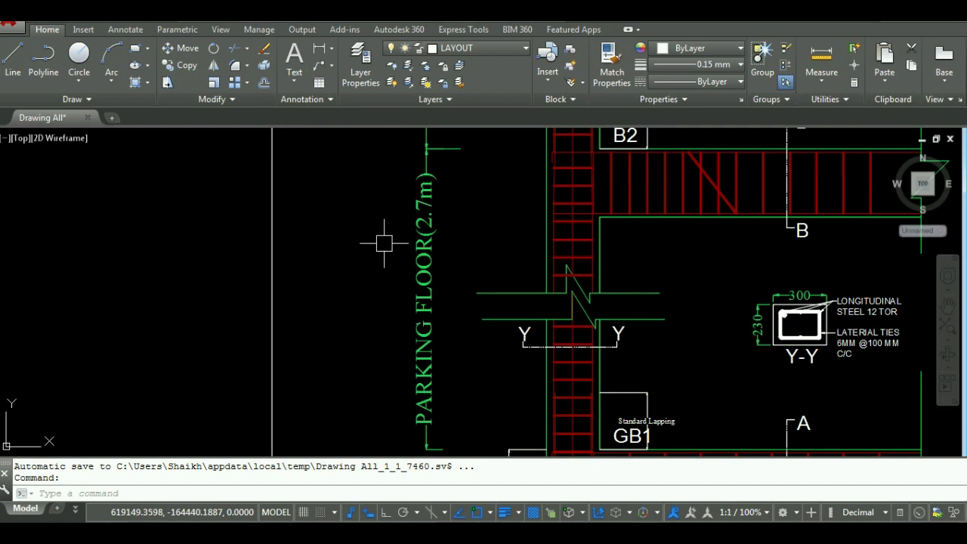
scroll(384, 242, down, 4)
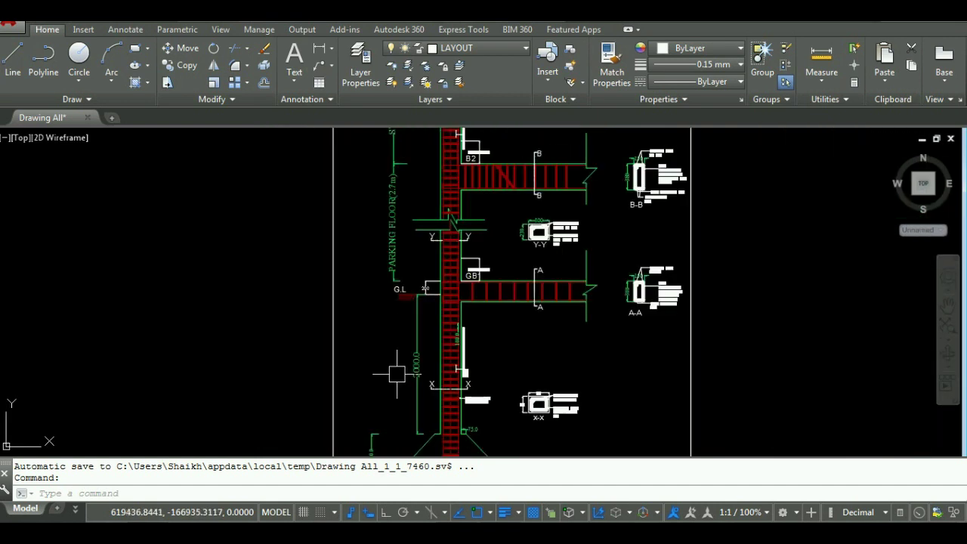
scroll(397, 373, up, 4)
scroll(404, 377, up, 2)
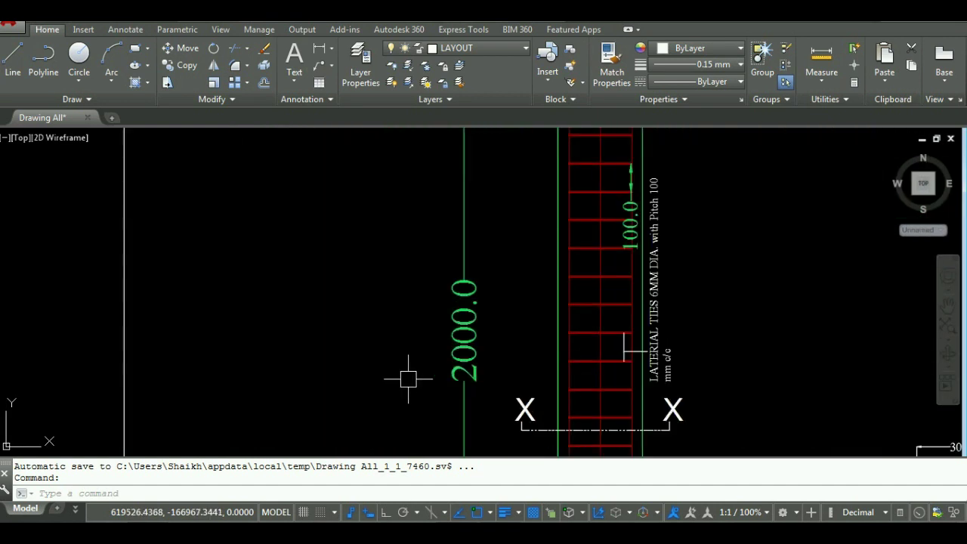
scroll(403, 352, down, 4)
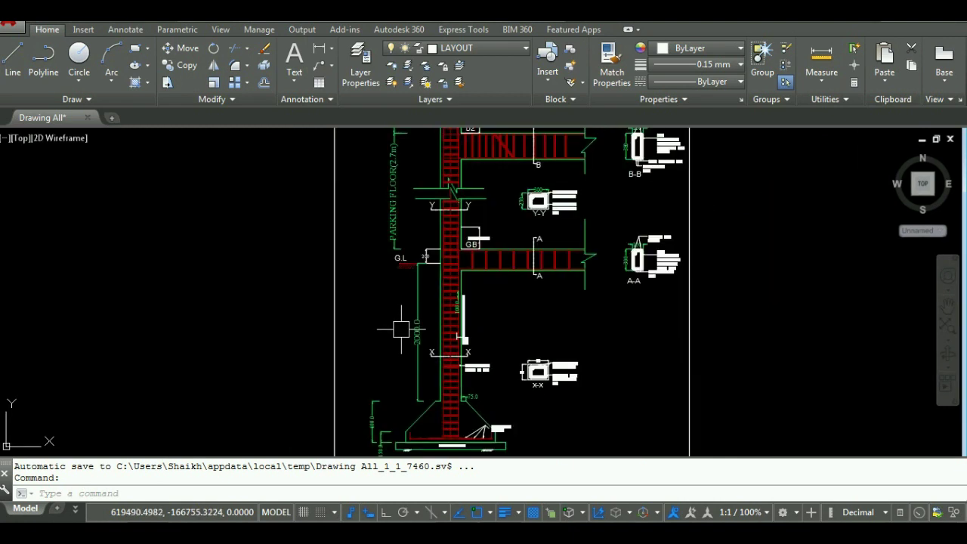
scroll(405, 352, up, 1)
scroll(405, 351, down, 2)
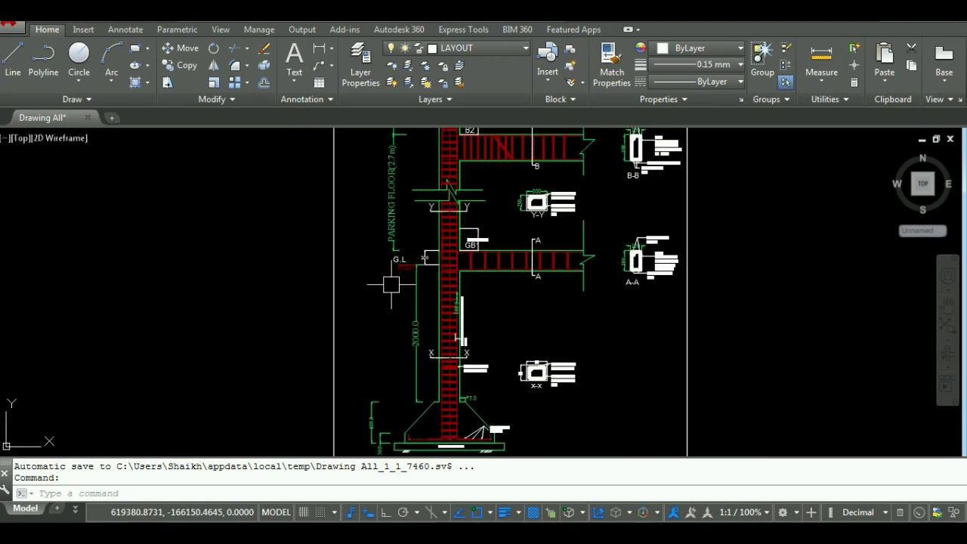
scroll(379, 323, down, 2)
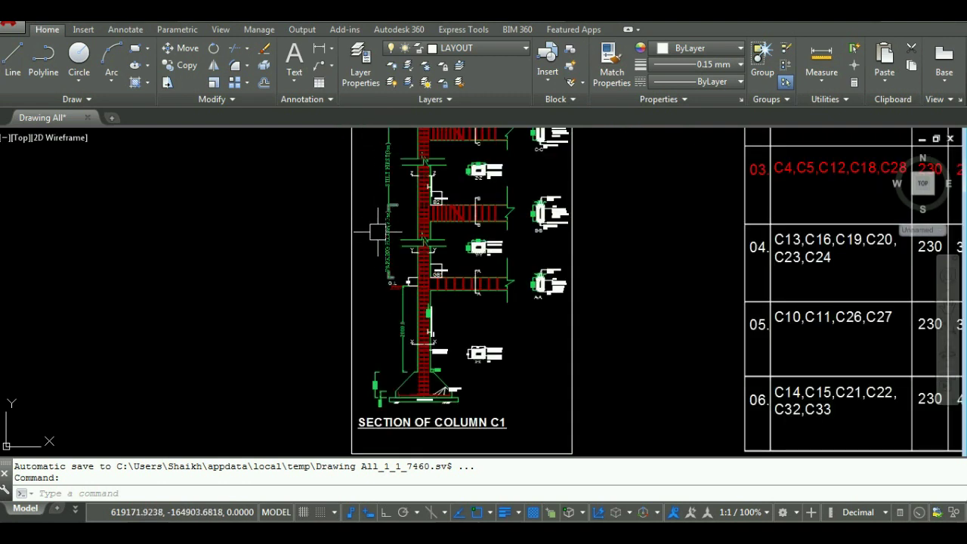
scroll(374, 252, down, 1)
scroll(377, 190, up, 2)
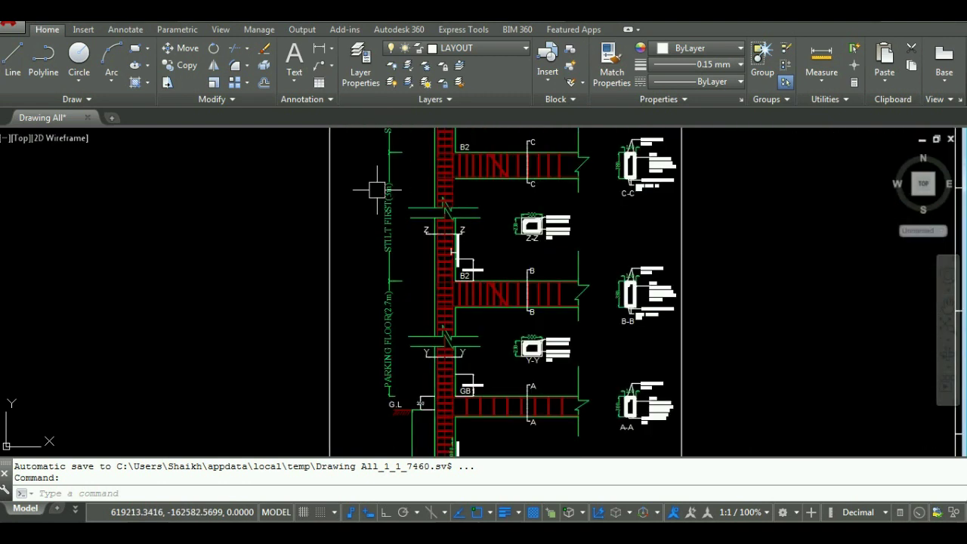
scroll(348, 170, up, 1)
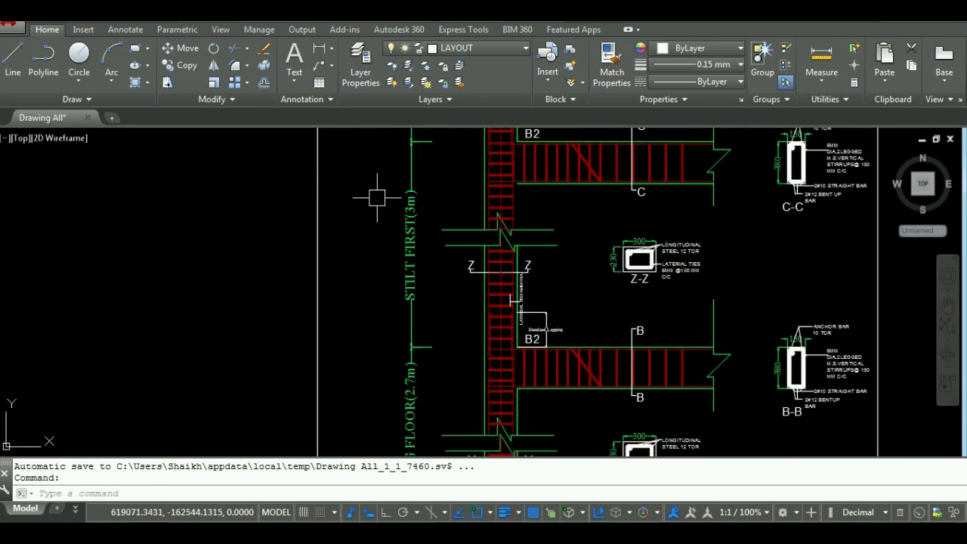
scroll(377, 198, up, 1)
scroll(358, 235, down, 3)
scroll(352, 218, up, 2)
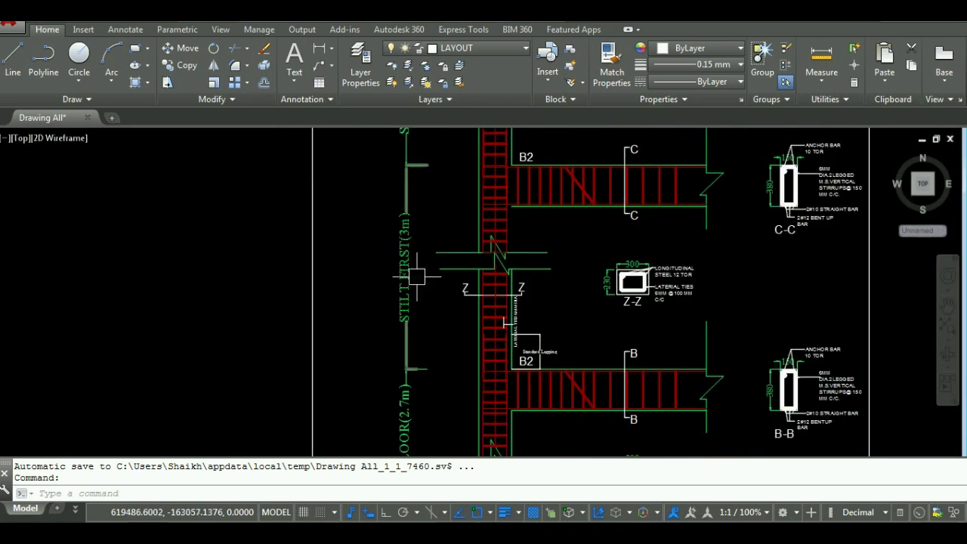
scroll(416, 276, up, 2)
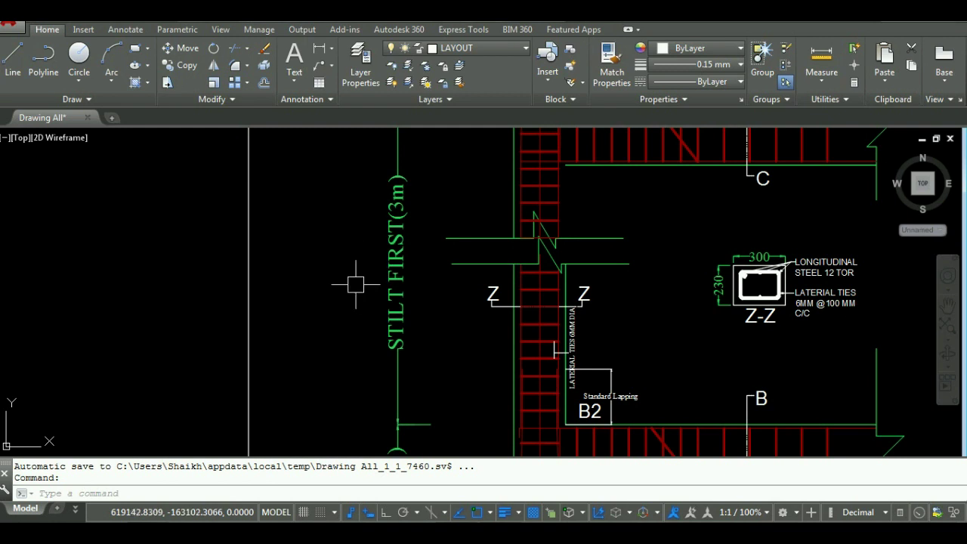
scroll(356, 284, down, 2)
scroll(361, 202, up, 2)
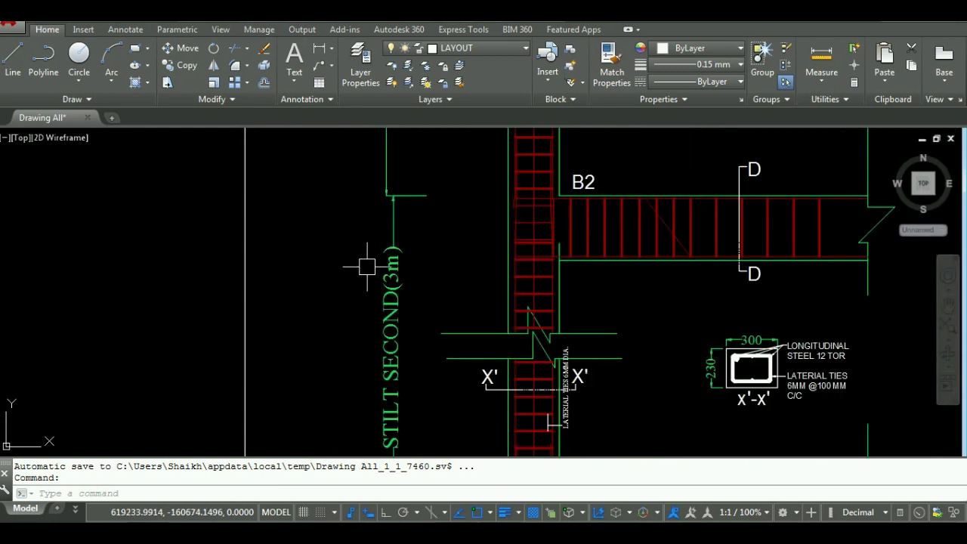
scroll(366, 266, down, 2)
scroll(367, 263, up, 2)
scroll(367, 269, down, 3)
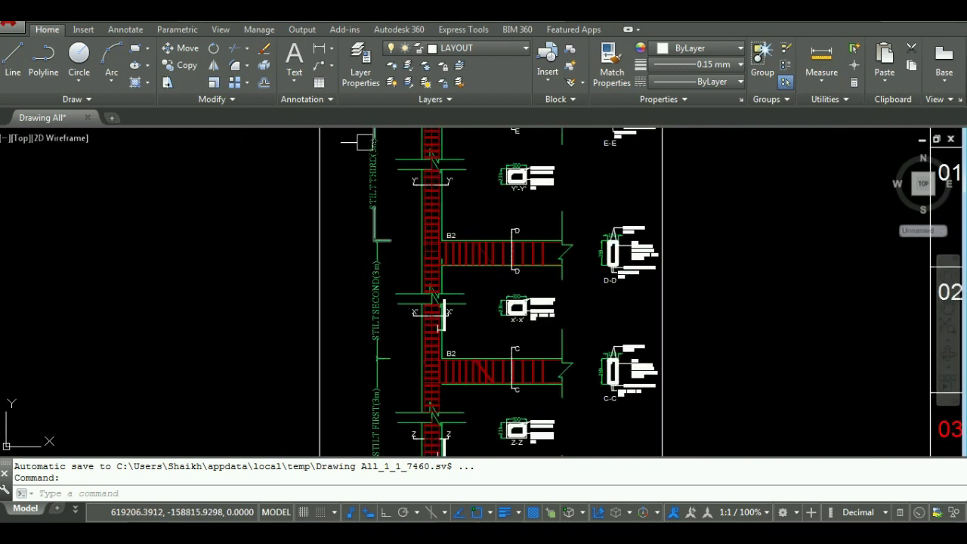
scroll(363, 141, up, 3)
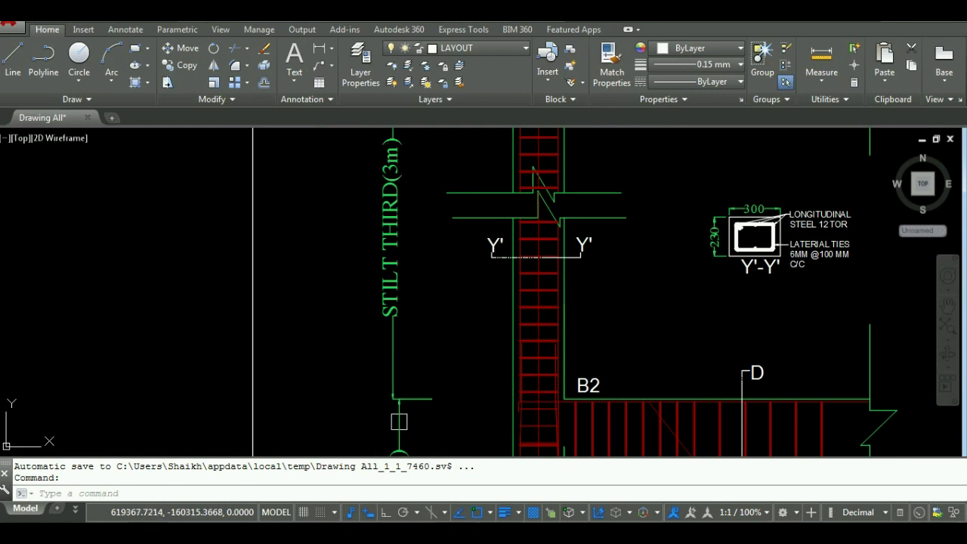
key(alt+Tab)
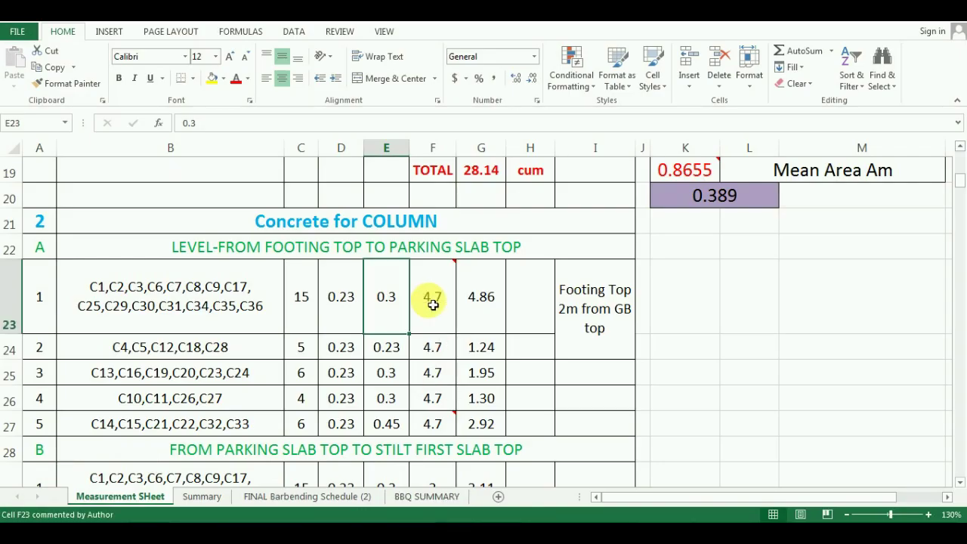
click(429, 302)
click(478, 314)
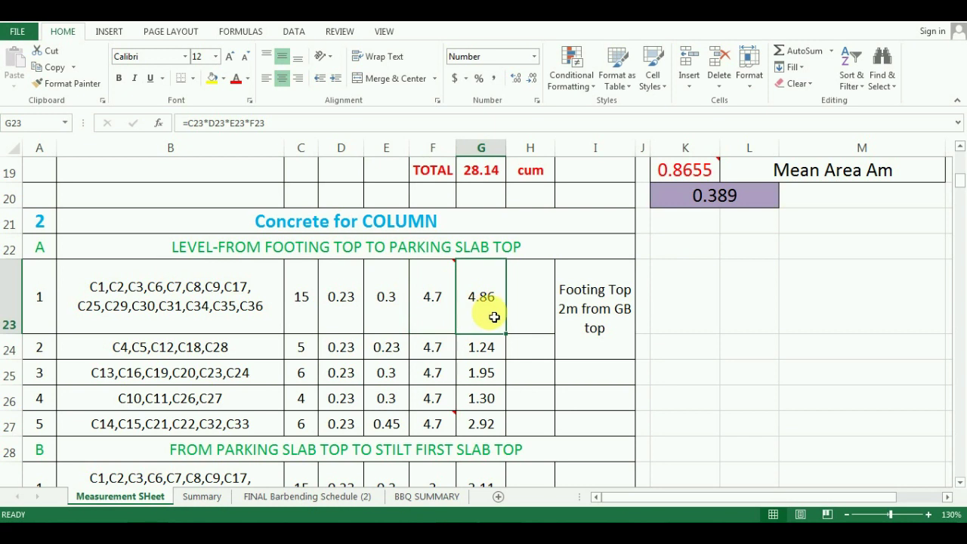
click(314, 314)
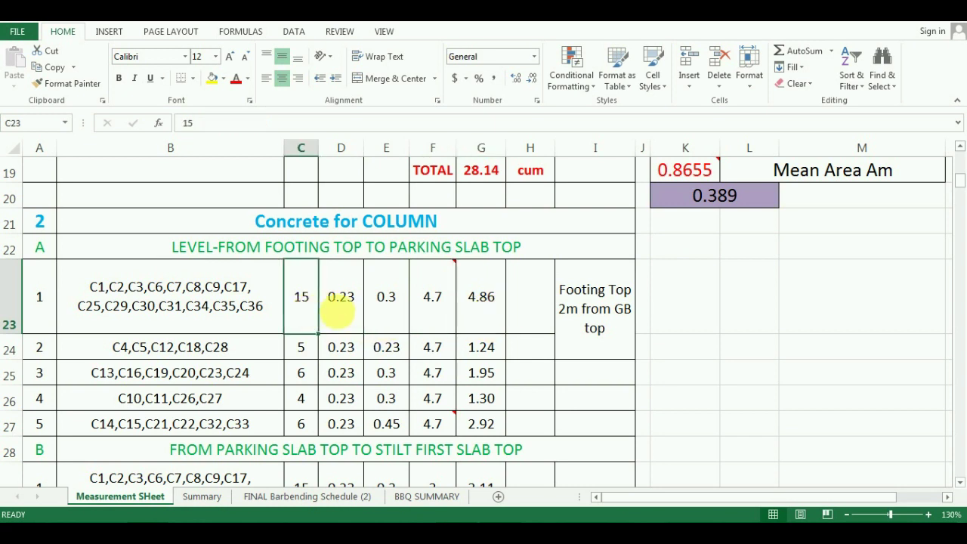
click(340, 314)
click(402, 316)
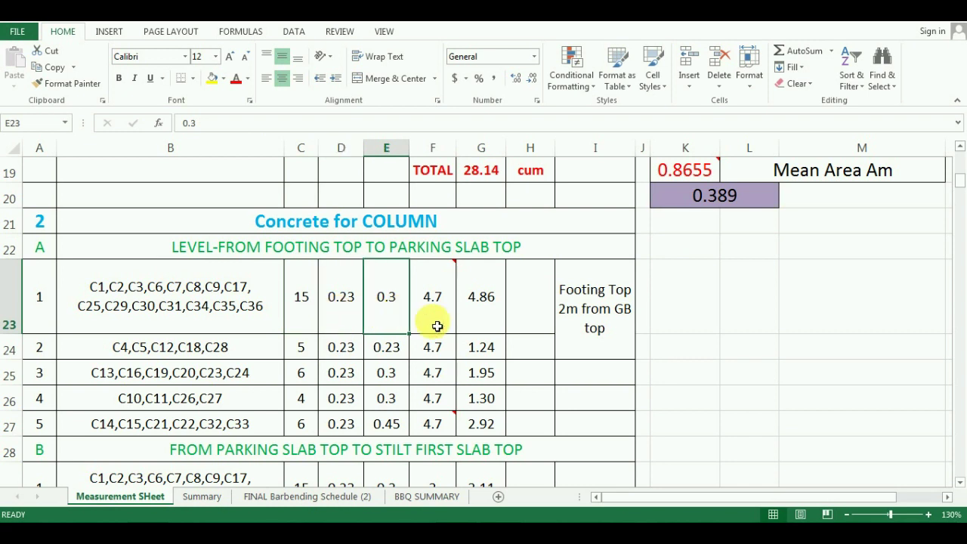
click(444, 322)
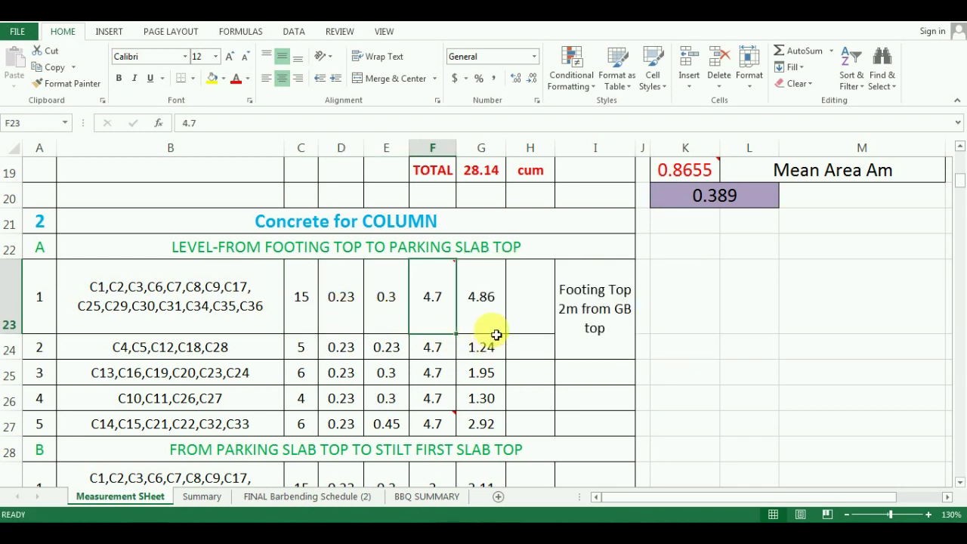
double_click(498, 322)
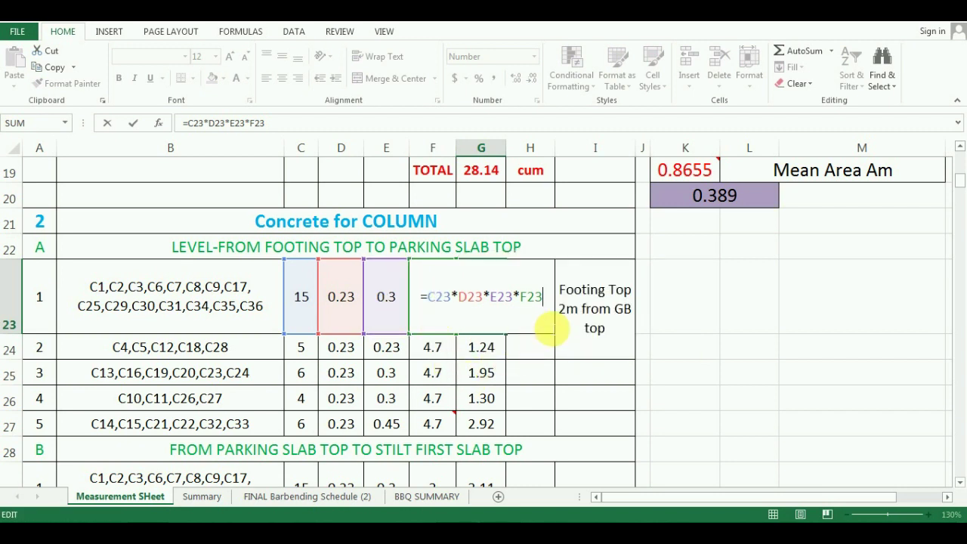
key(Return)
click(498, 305)
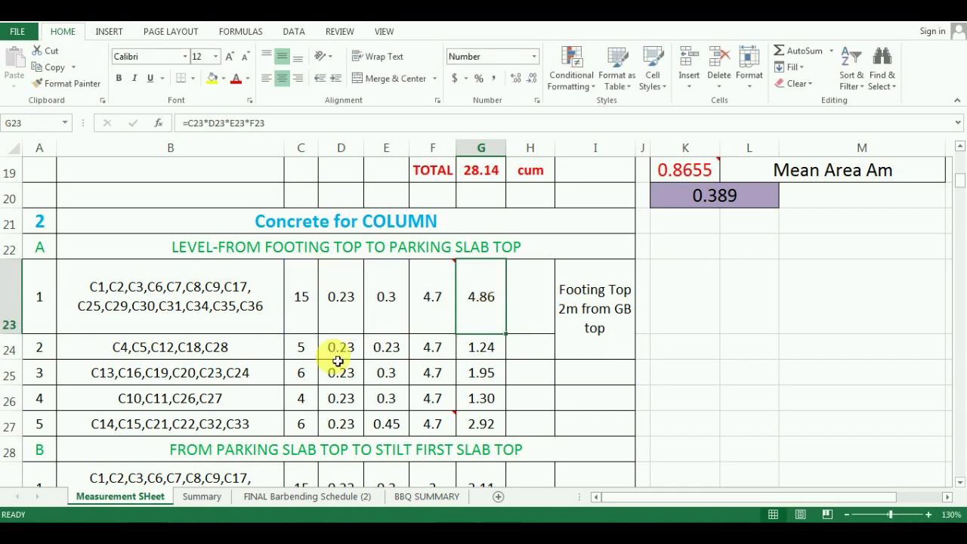
Inspect the level-A column lists, counts, sizes and heights in rows 23 to 27
click(185, 348)
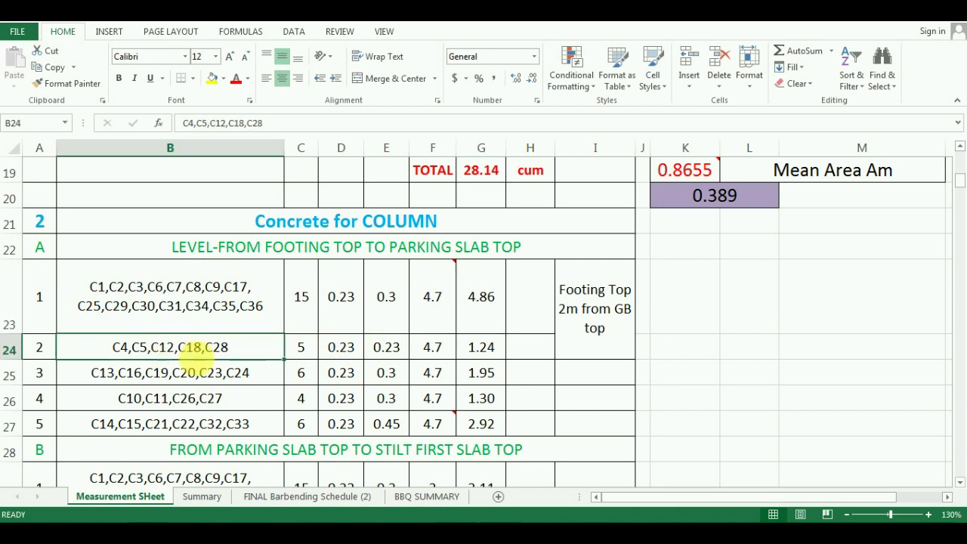
key(shift+Down)
key(shift+Down)
key(shift+Down)
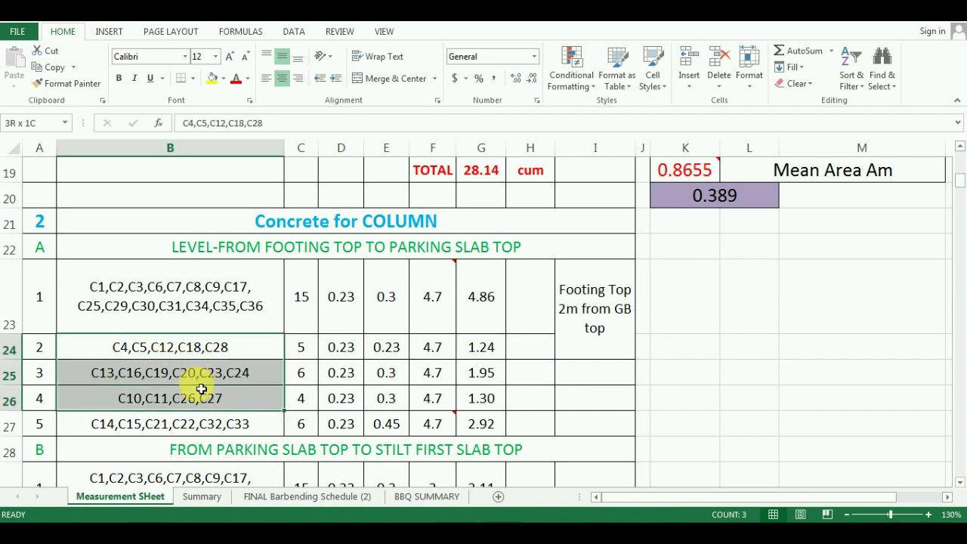
click(303, 355)
drag(311, 361, 400, 350)
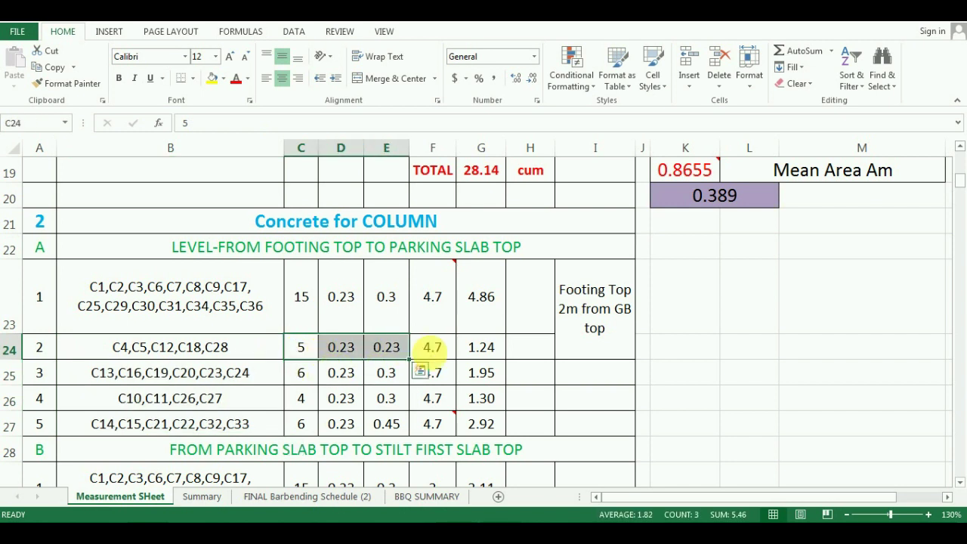
click(440, 355)
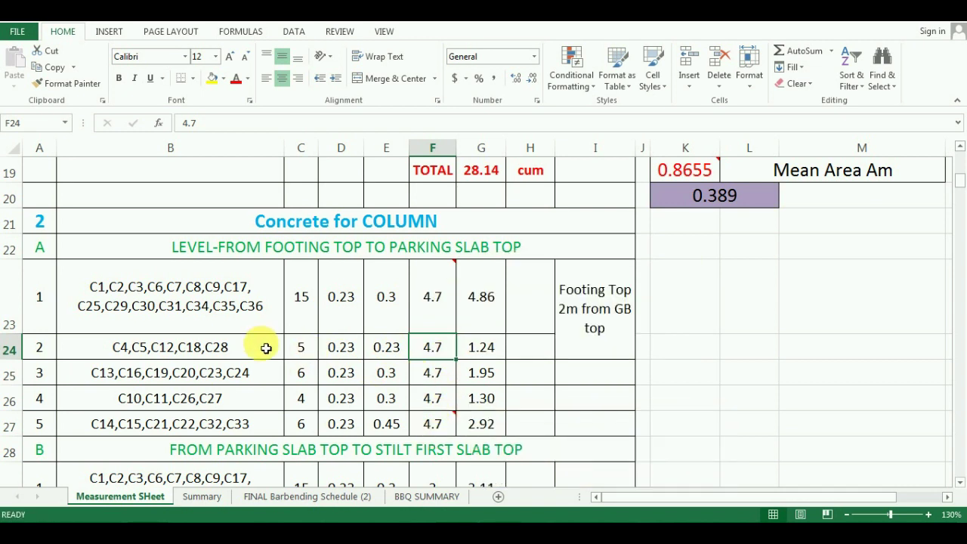
click(442, 326)
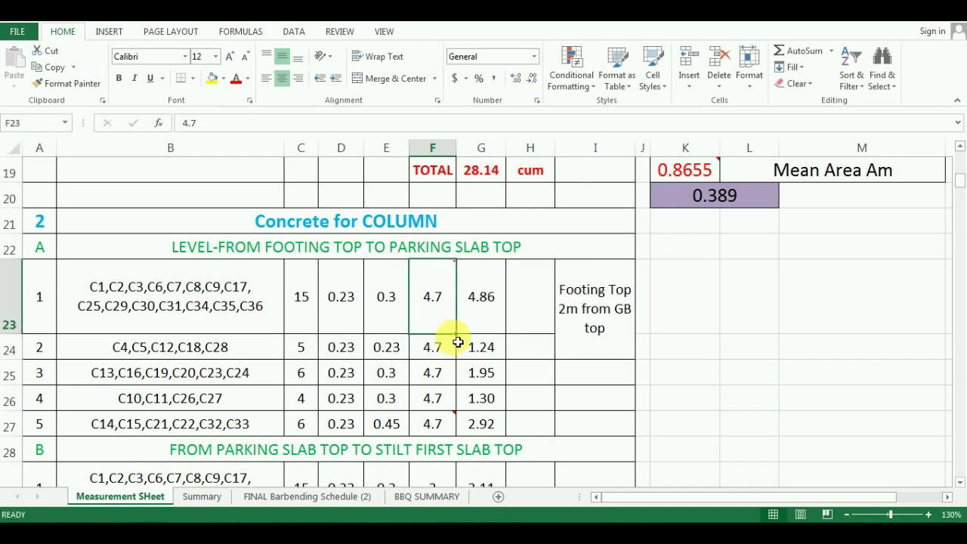
Fill the G23 volume formula down to row 27, giving 1.24, 1.95, 1.30 and 2.92
click(500, 329)
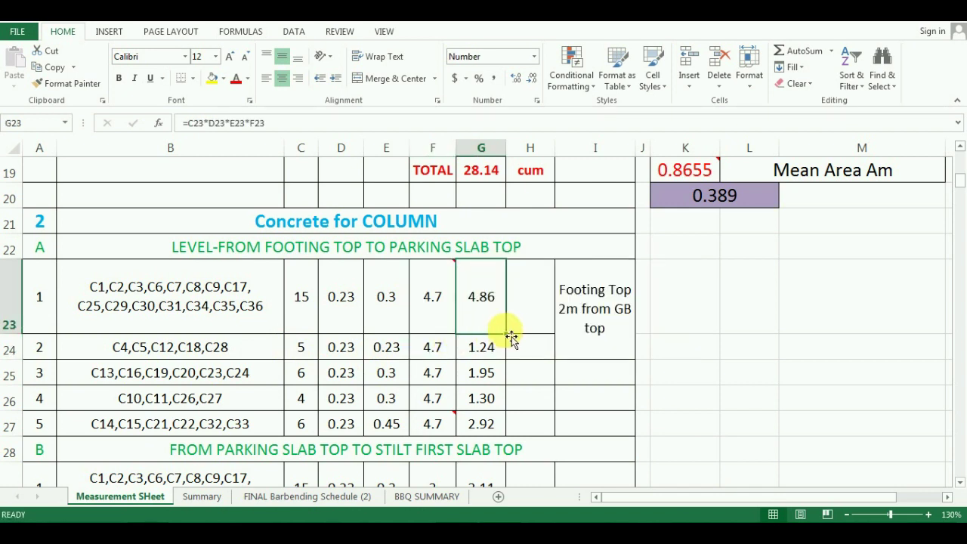
drag(506, 333, 504, 432)
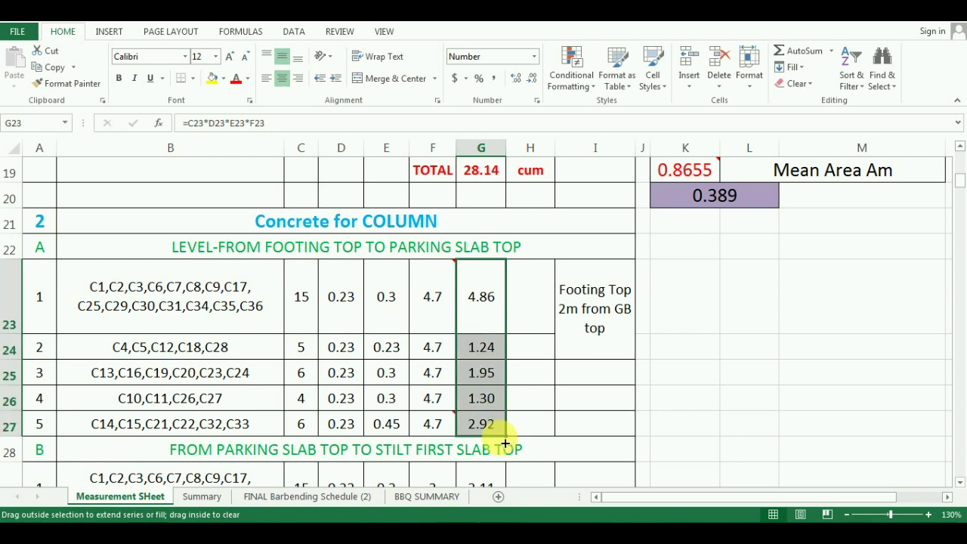
click(228, 353)
Review the level-B column details in B29:F33, their 3 m heights and the stilt volume formula
scroll(298, 347, down, 2)
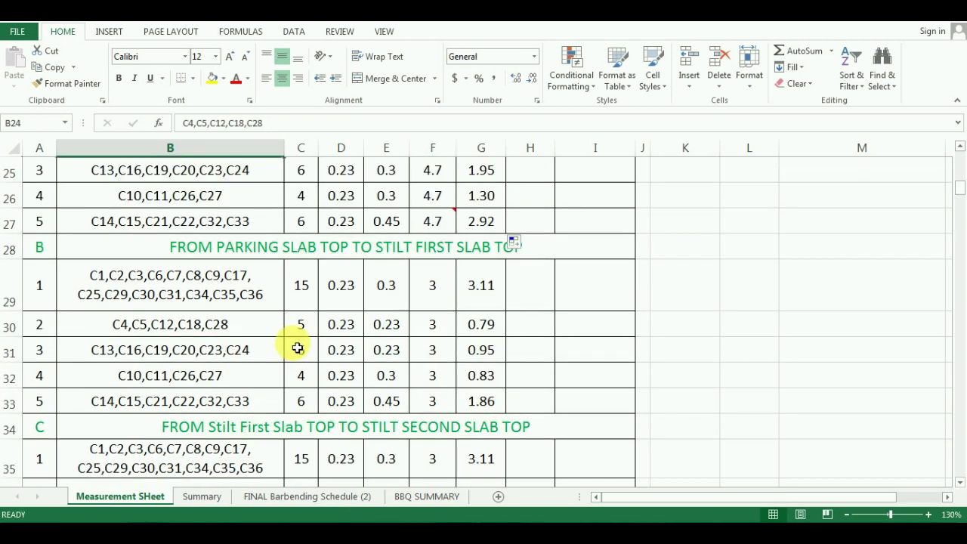
click(445, 307)
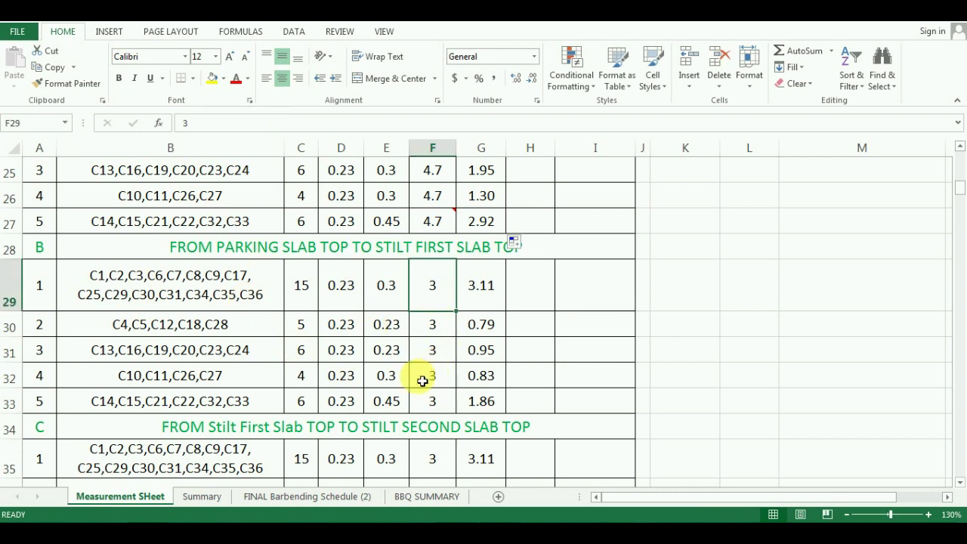
click(154, 272)
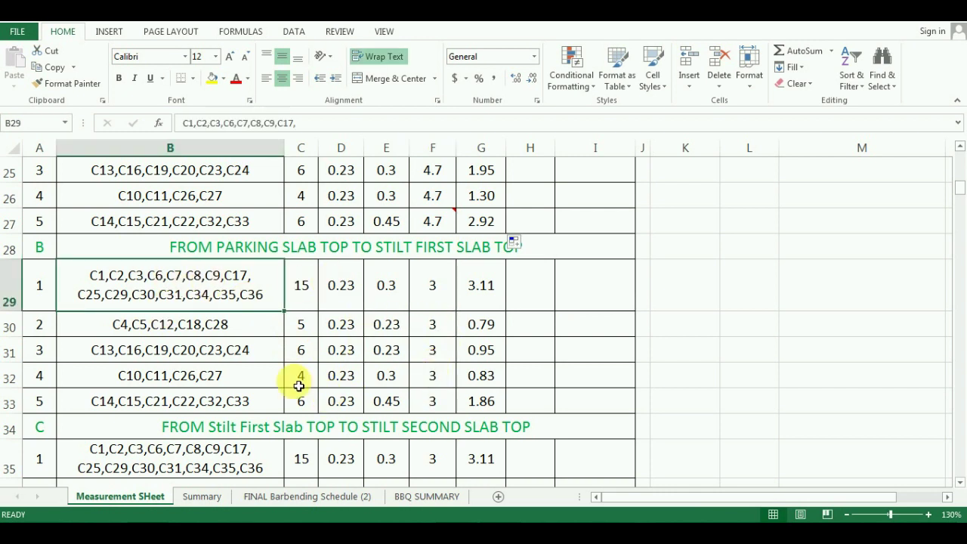
click(432, 287)
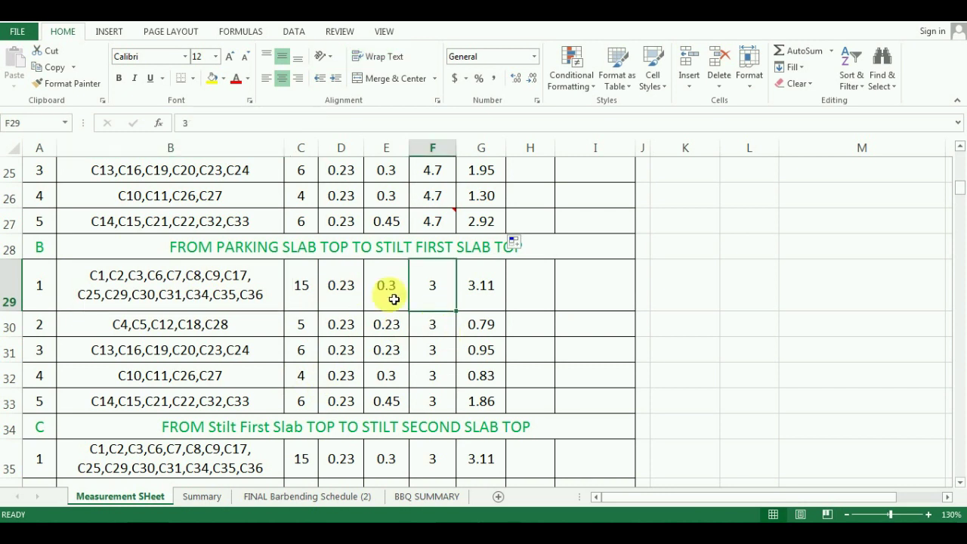
click(230, 186)
drag(189, 293, 409, 396)
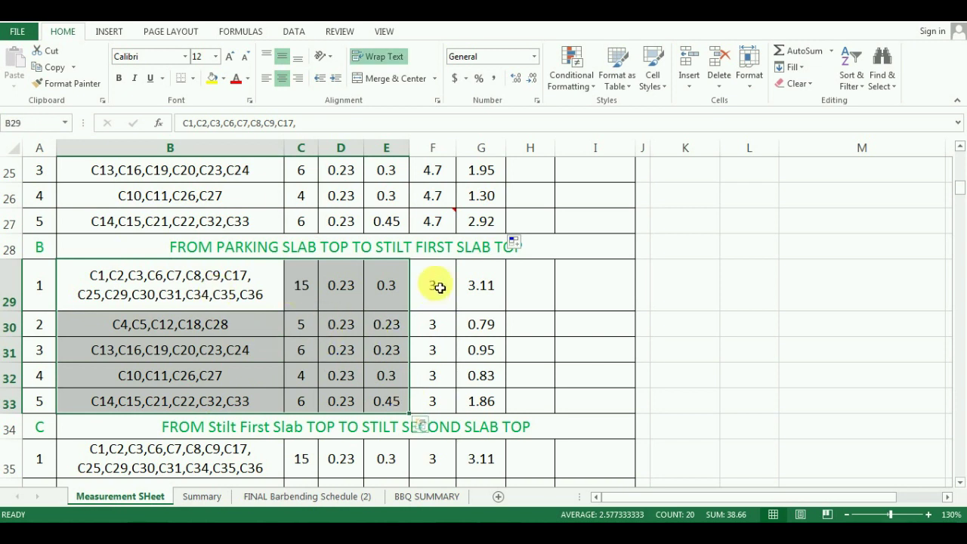
click(447, 197)
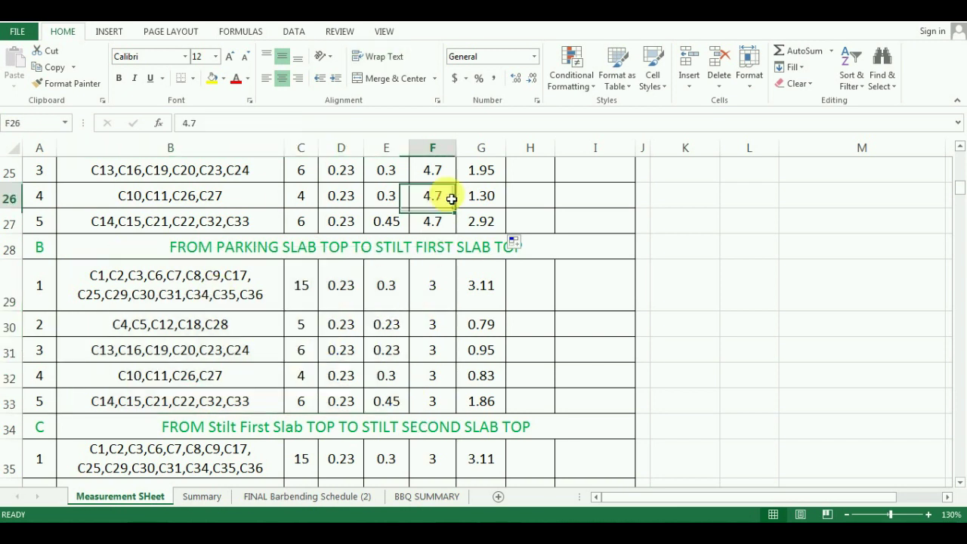
click(444, 299)
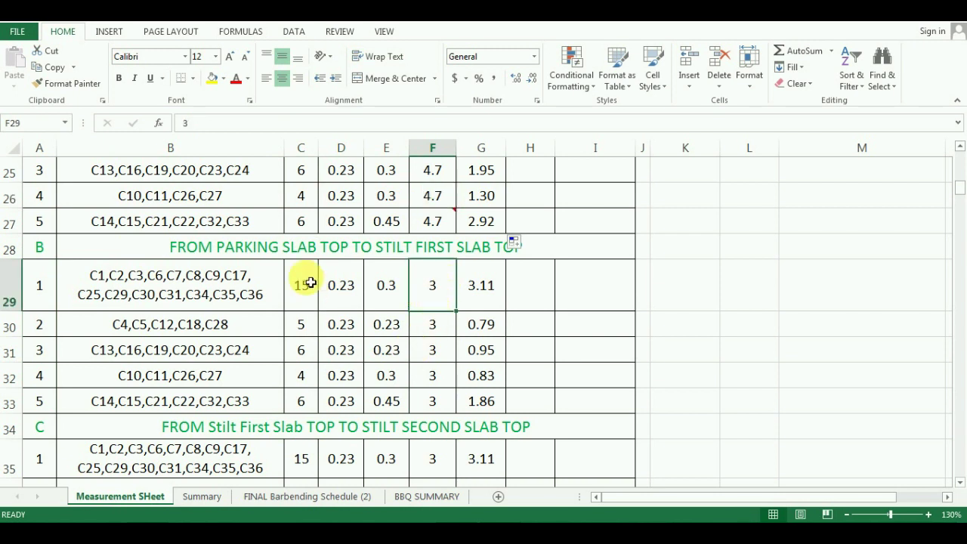
click(487, 305)
Scroll through the stilt second, stilt third and headroom slab section titles
scroll(478, 314, down, 1)
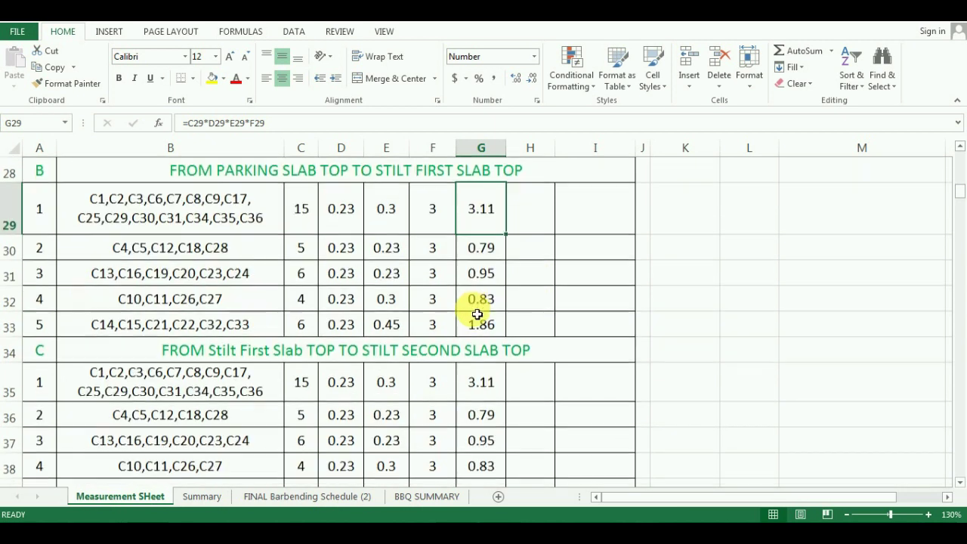
click(194, 350)
click(345, 178)
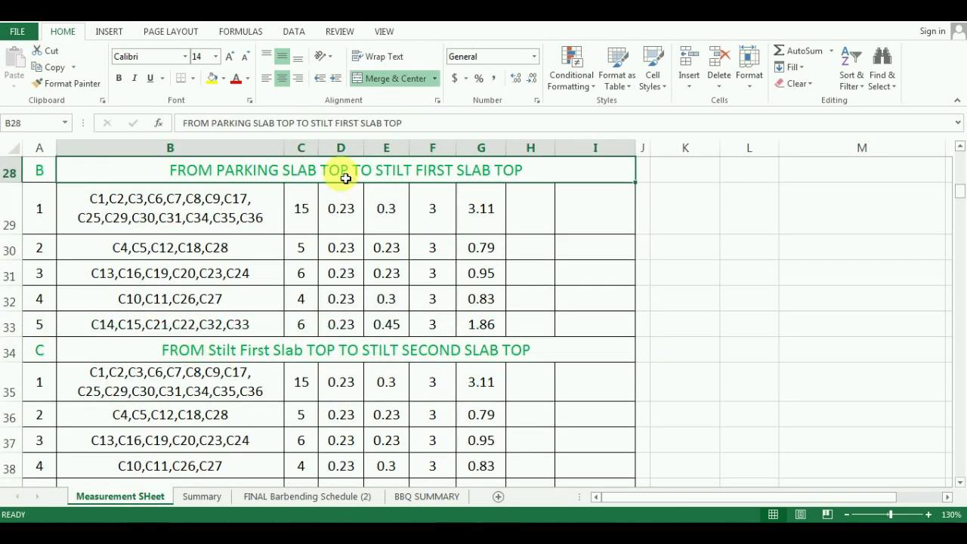
scroll(395, 368, up, 1)
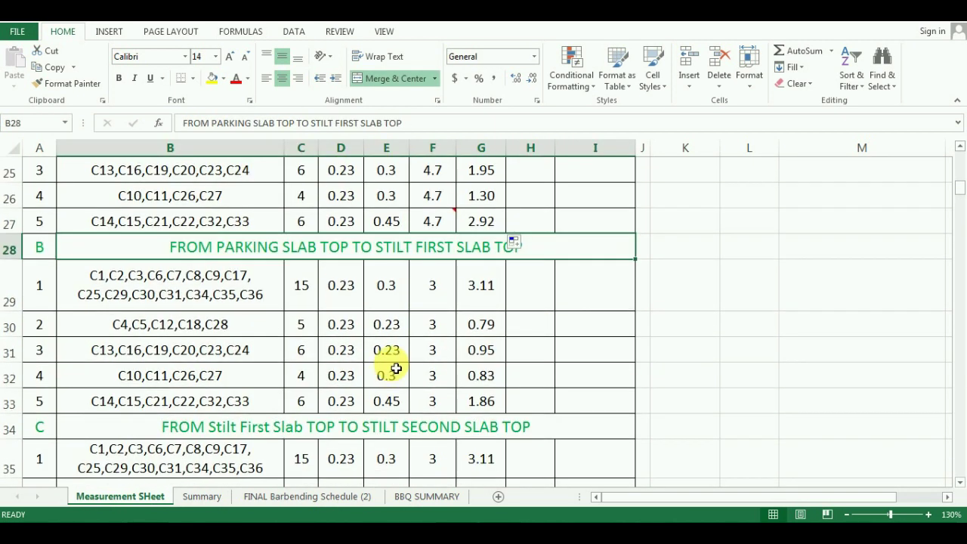
scroll(370, 249, down, 1)
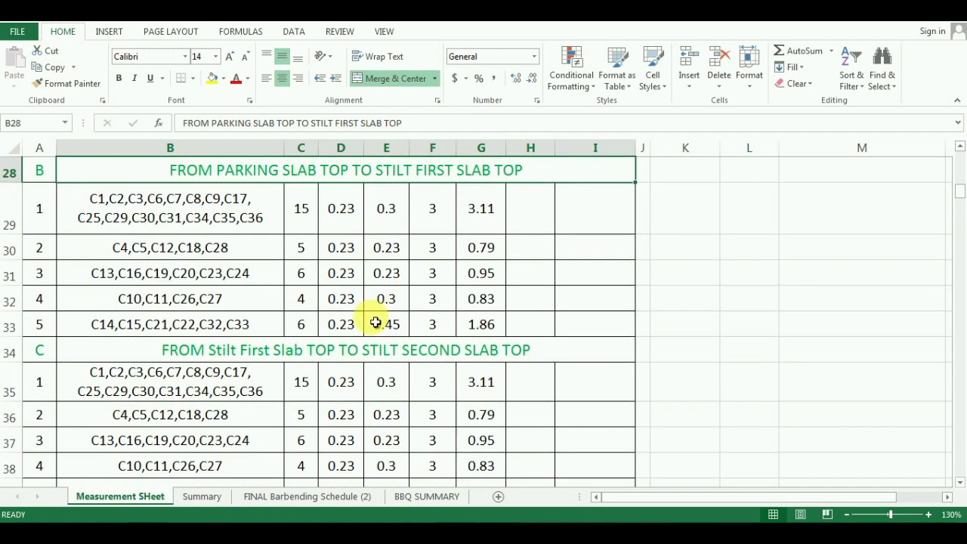
scroll(375, 322, down, 2)
click(384, 356)
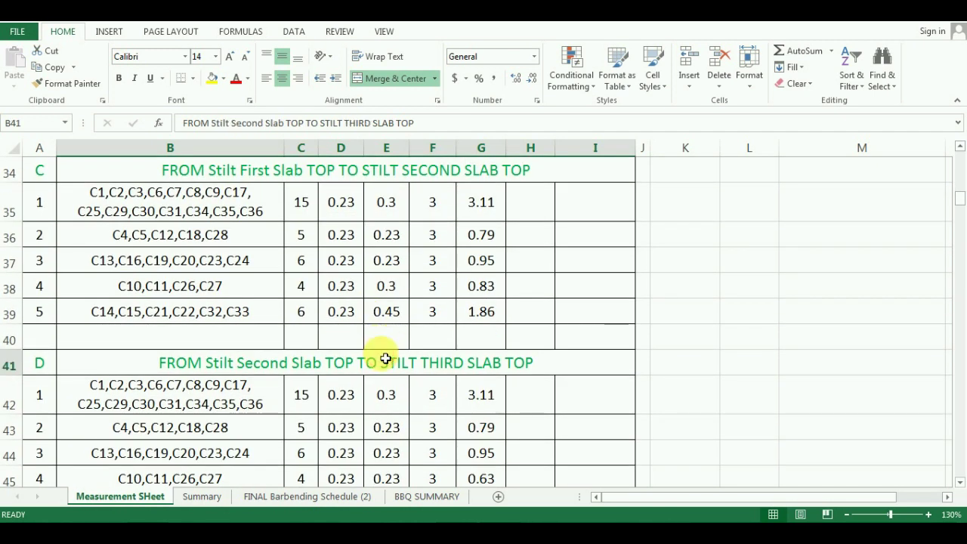
scroll(416, 345, down, 1)
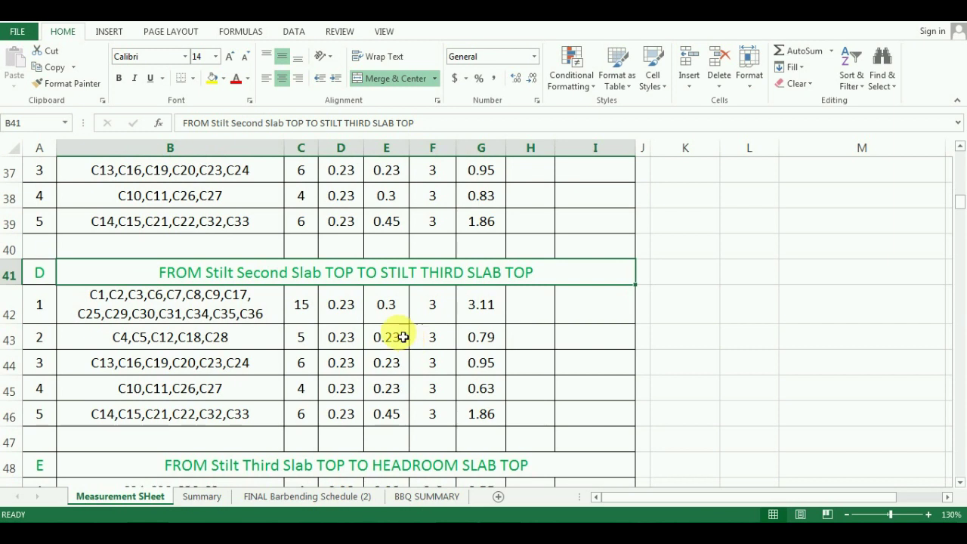
scroll(181, 291, down, 2)
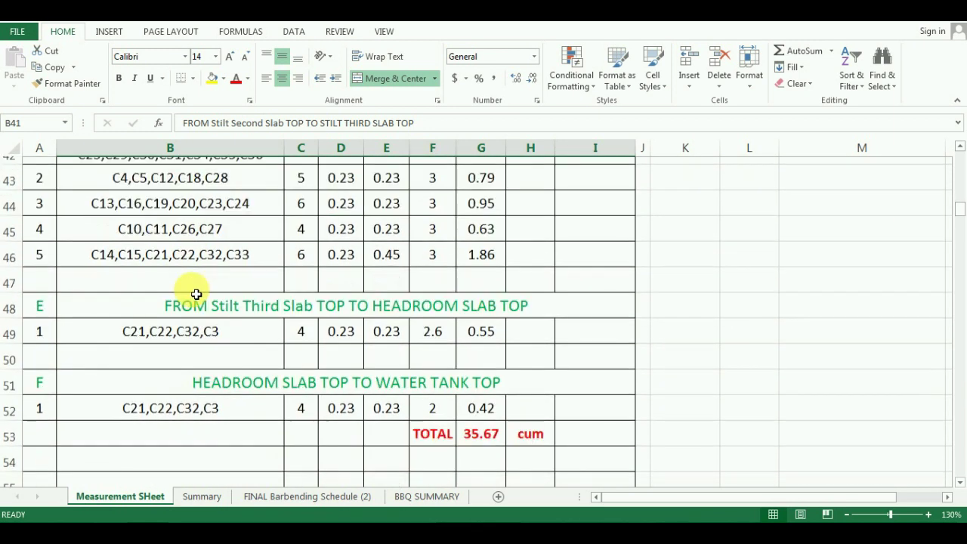
click(195, 300)
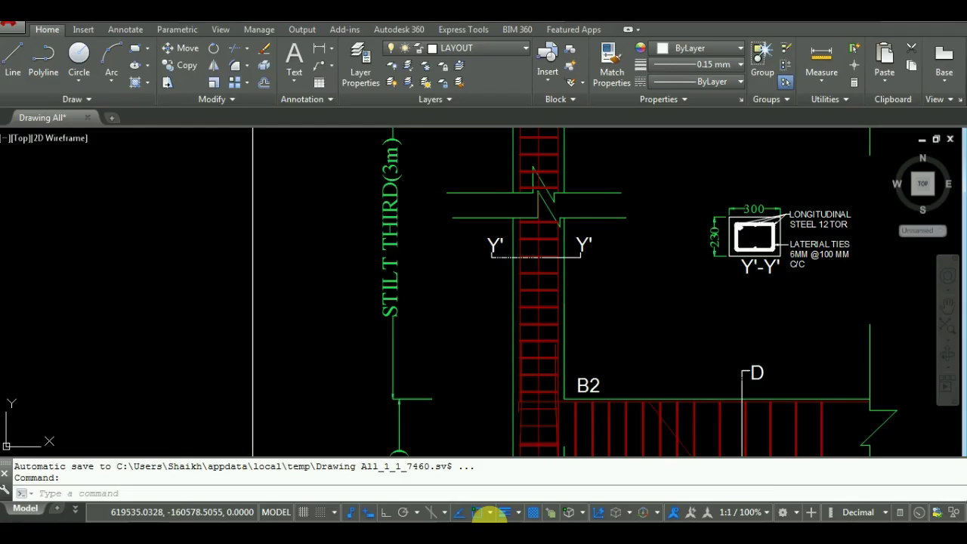
Zoom around the column schedule and the stilt floor plan showing columns C-19 to C-34
scroll(834, 355, down, 6)
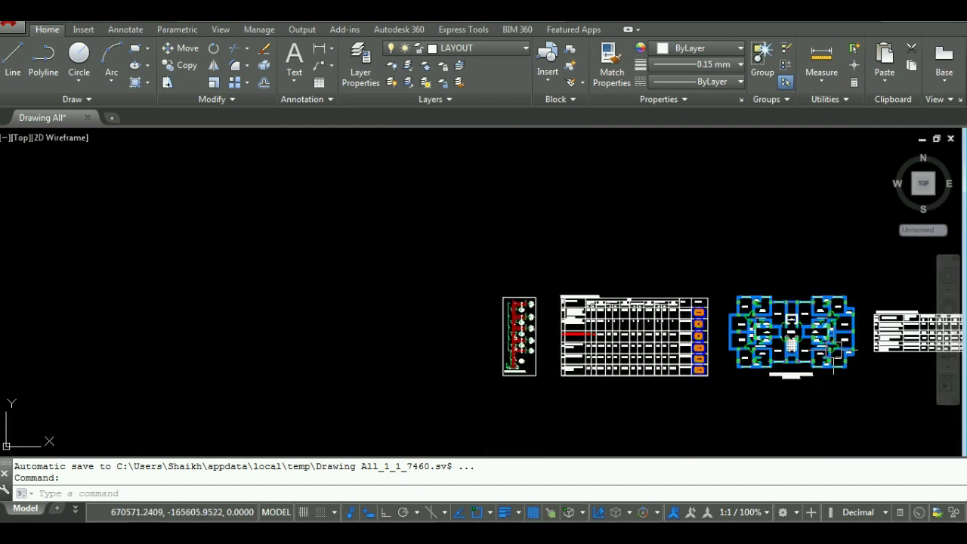
scroll(835, 355, up, 6)
scroll(502, 259, down, 5)
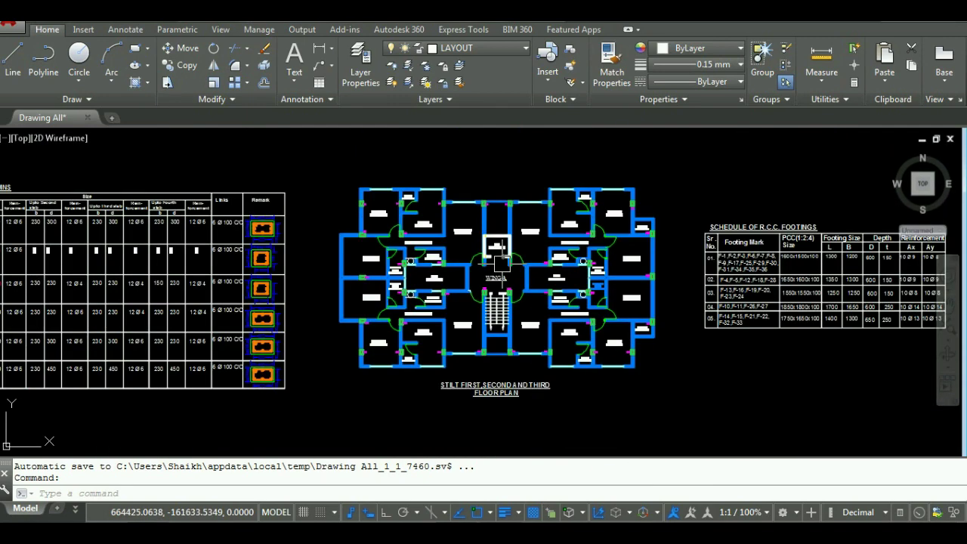
scroll(527, 175, up, 7)
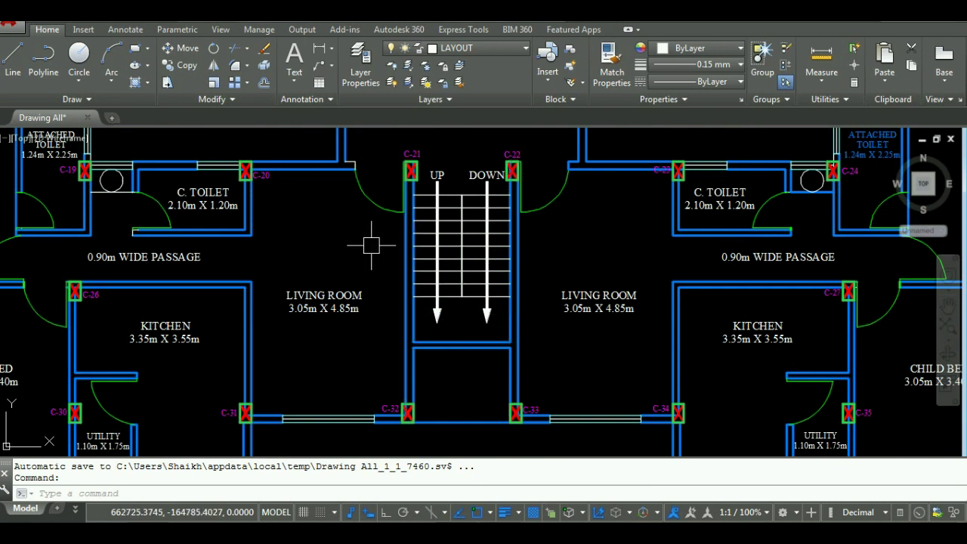
scroll(587, 287, down, 6)
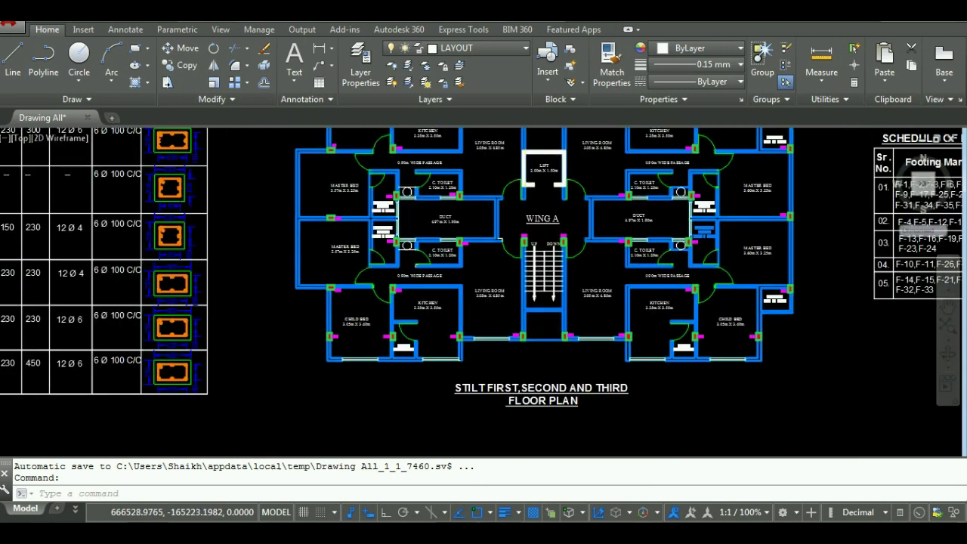
scroll(343, 320, up, 8)
scroll(343, 321, up, 2)
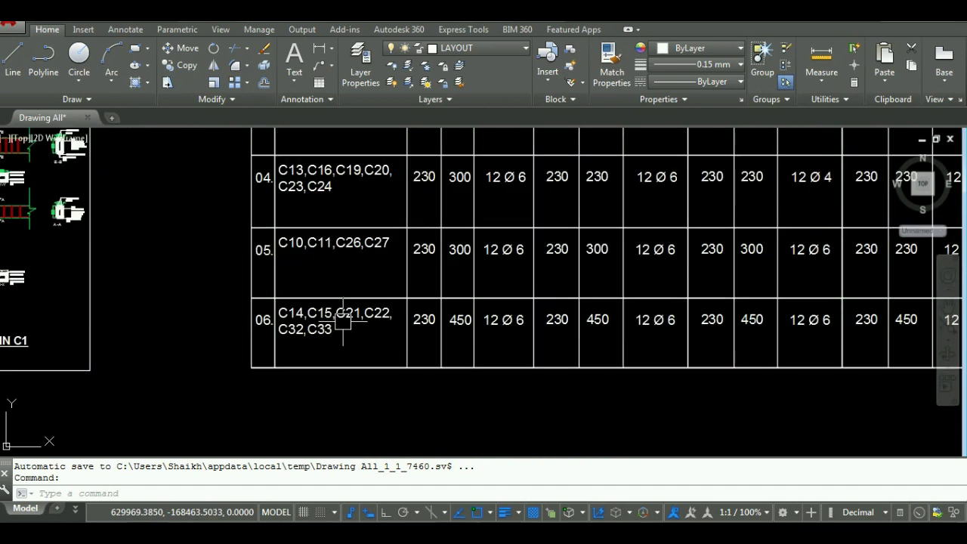
scroll(358, 276, down, 4)
scroll(363, 241, up, 2)
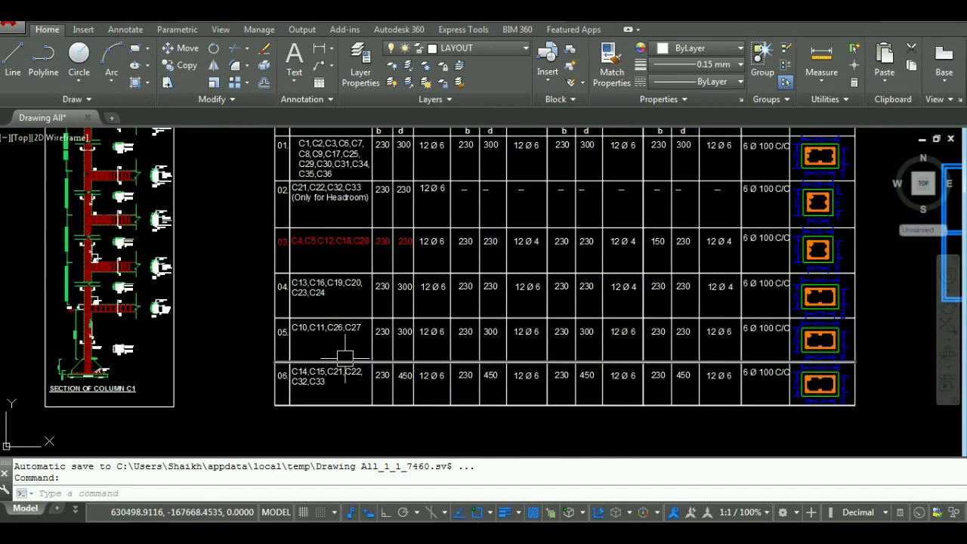
scroll(342, 358, down, 2)
scroll(891, 336, up, 4)
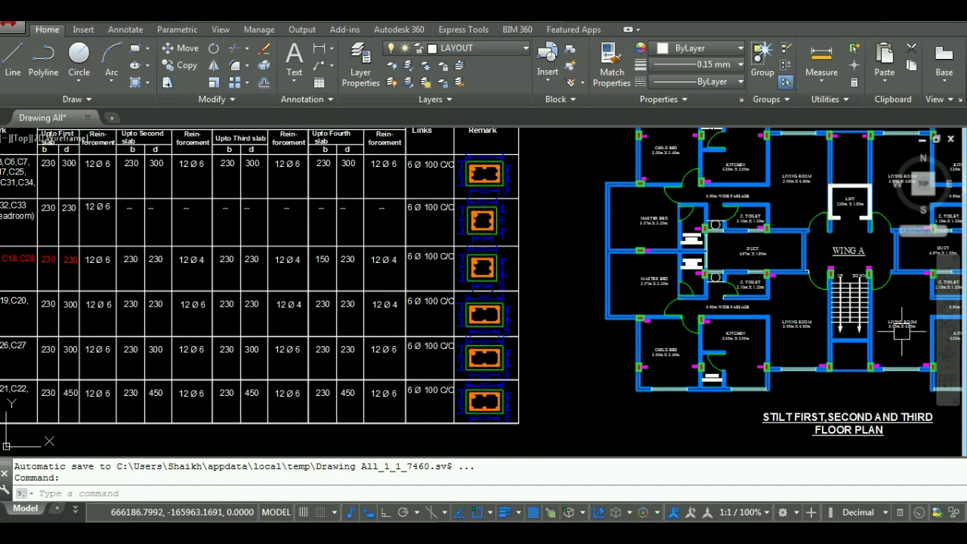
scroll(899, 306, up, 2)
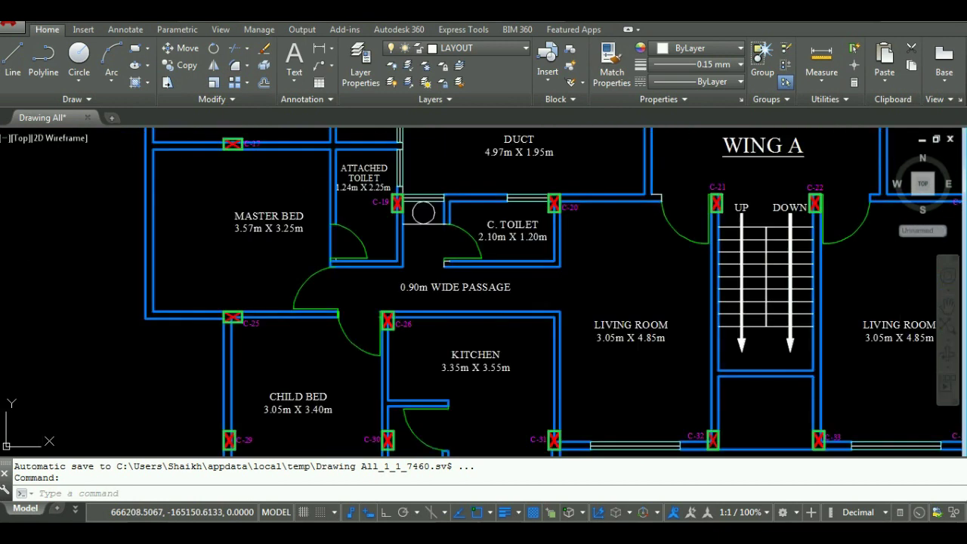
scroll(864, 291, down, 2)
scroll(808, 257, up, 4)
scroll(853, 291, down, 4)
scroll(719, 273, up, 2)
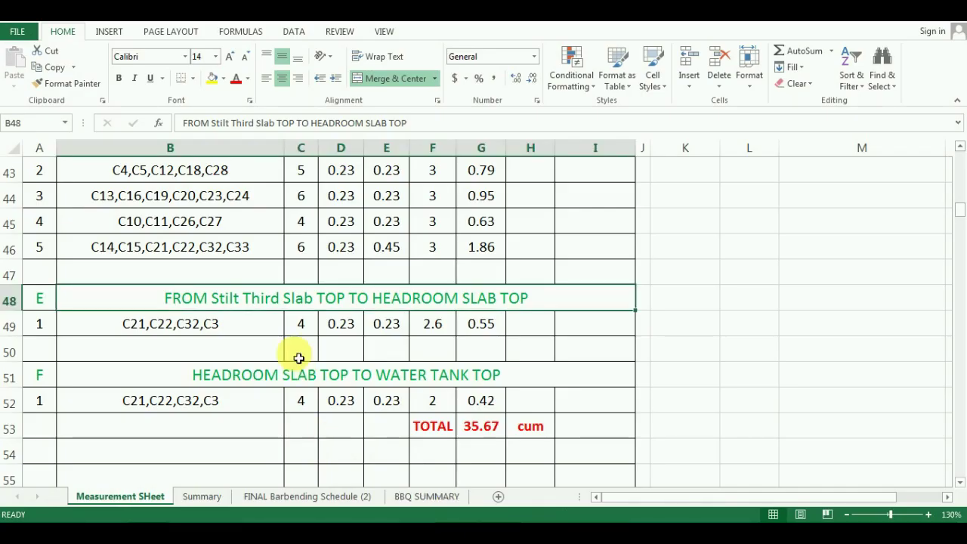
Check headroom row 49: 4 columns, 0.23 × 0.23 size, 2.6 m height, cross-checked against AutoCAD
click(337, 329)
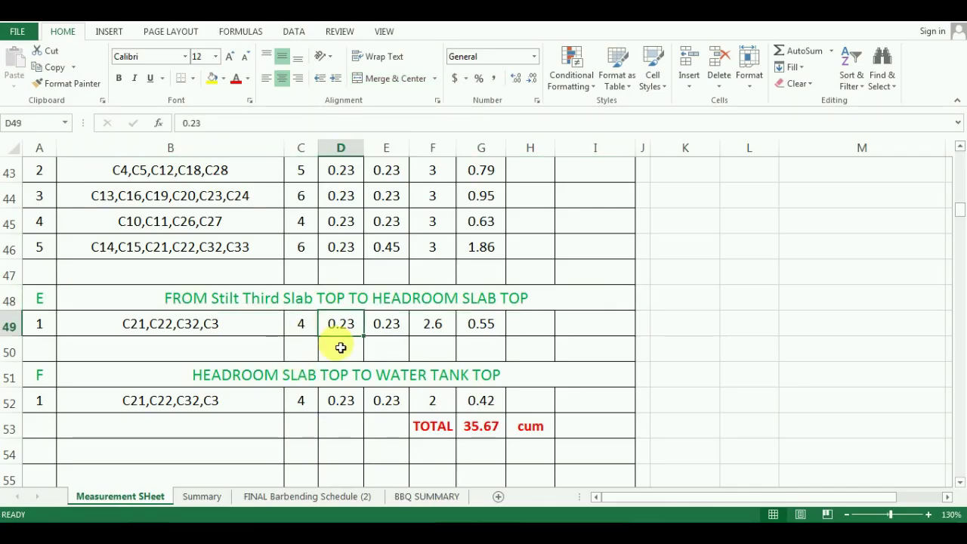
click(381, 331)
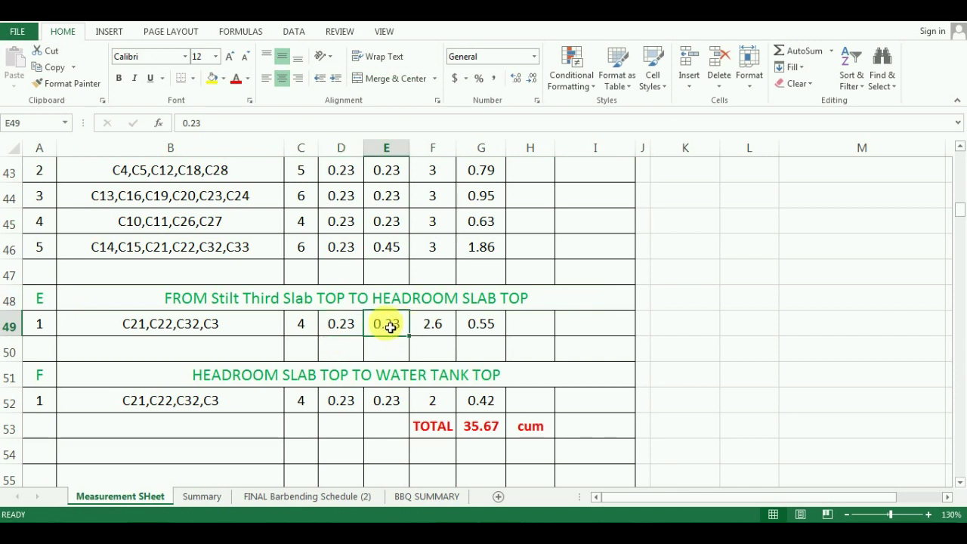
click(192, 325)
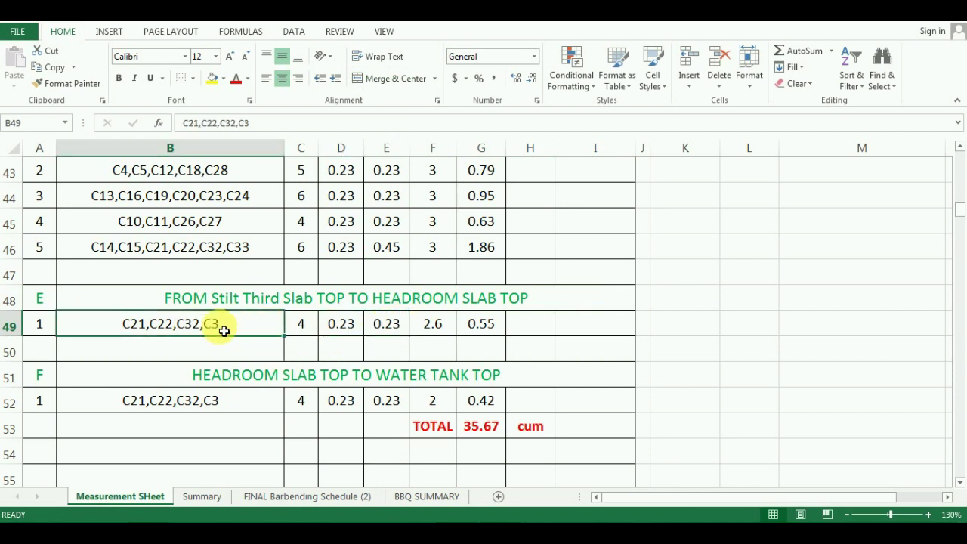
click(306, 319)
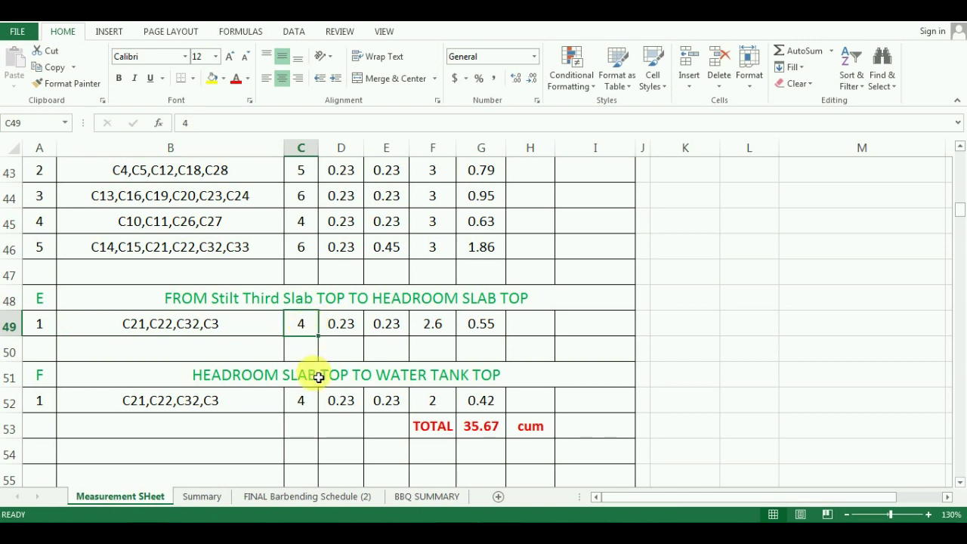
click(430, 321)
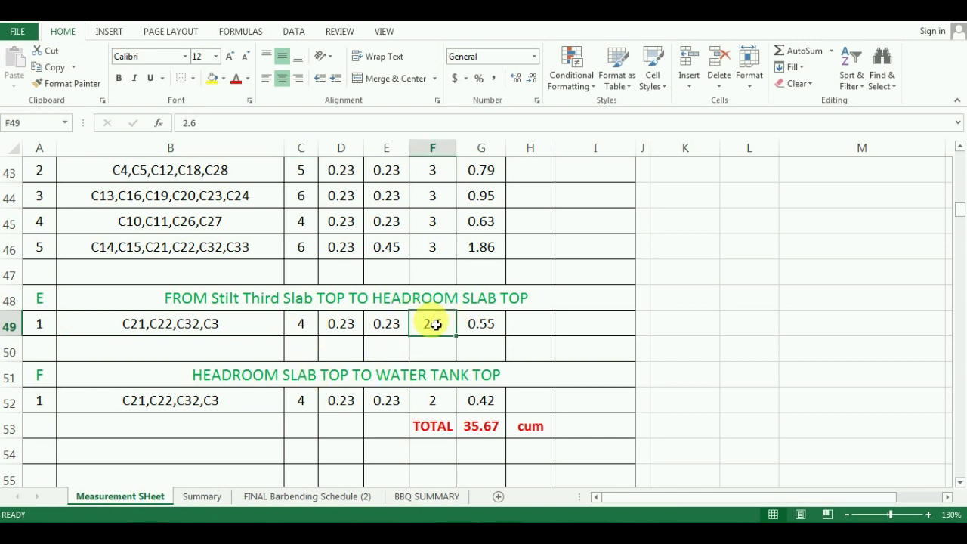
key(alt+Tab)
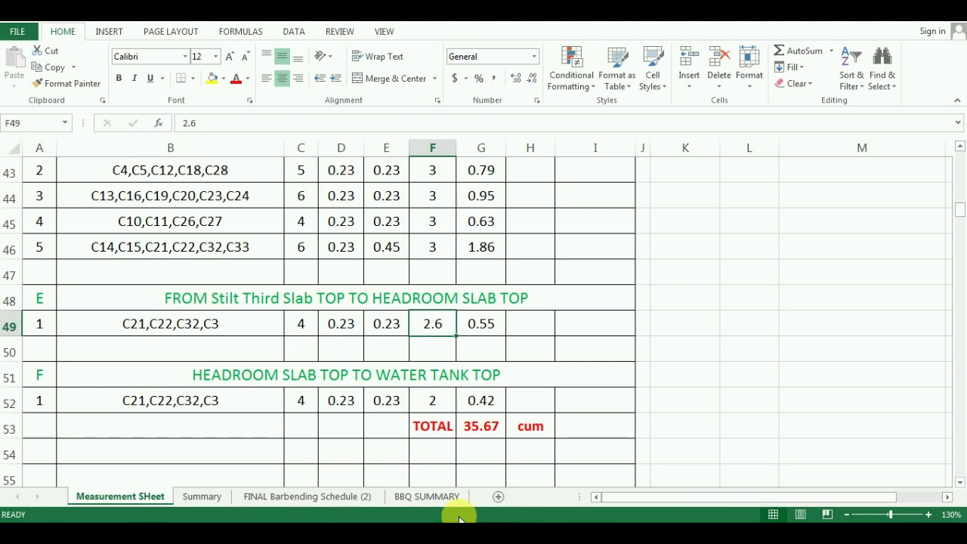
key(alt+Tab)
Verify the G49 formula =C49*D49*E49*F49 gives 0.55
click(338, 323)
click(436, 322)
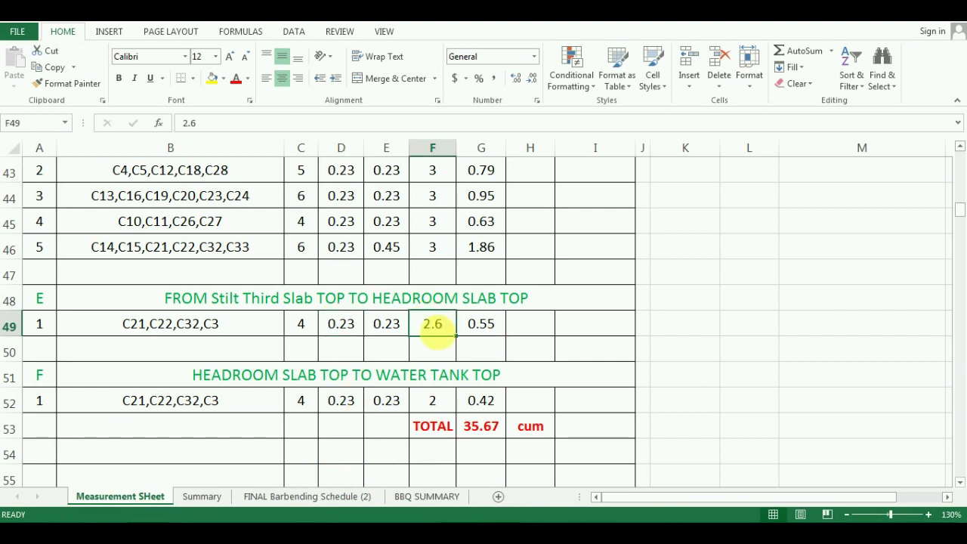
click(484, 323)
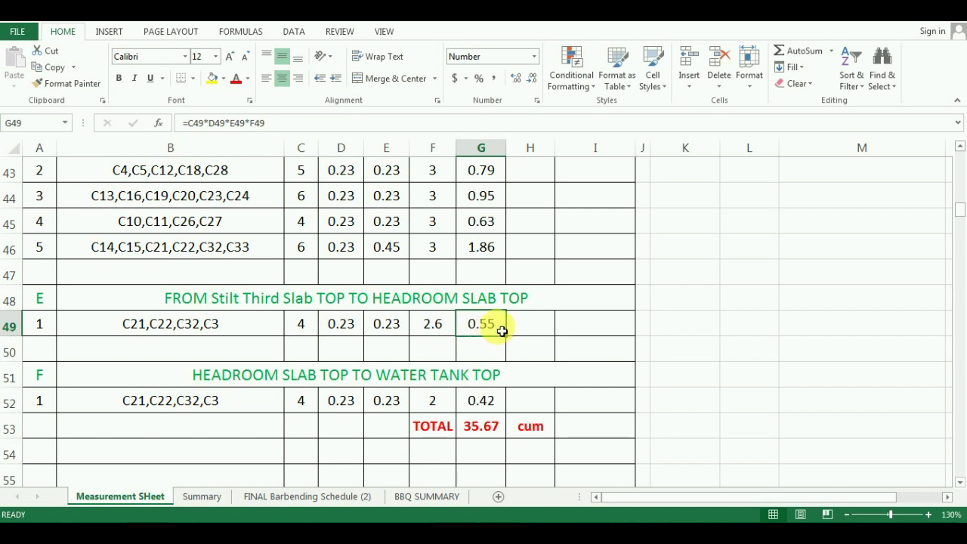
double_click(502, 331)
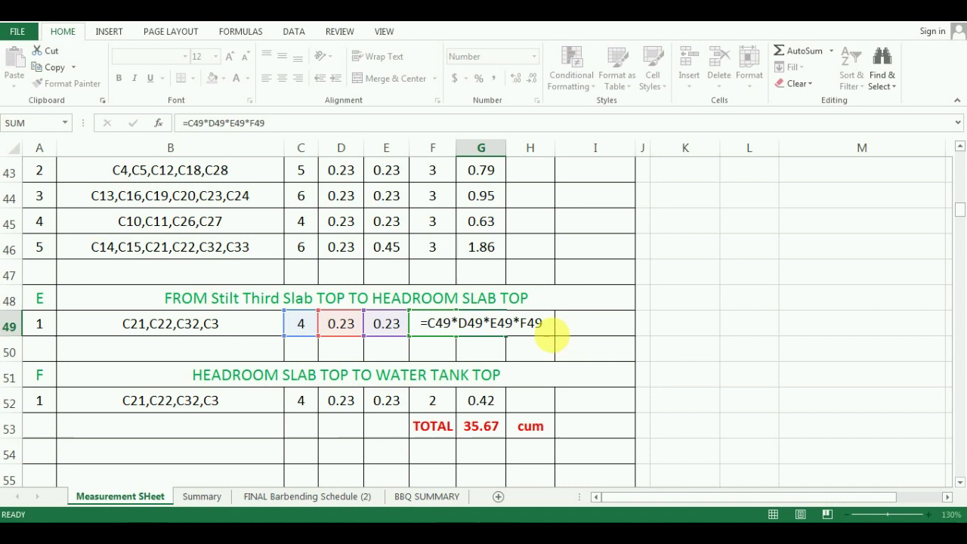
key(Return)
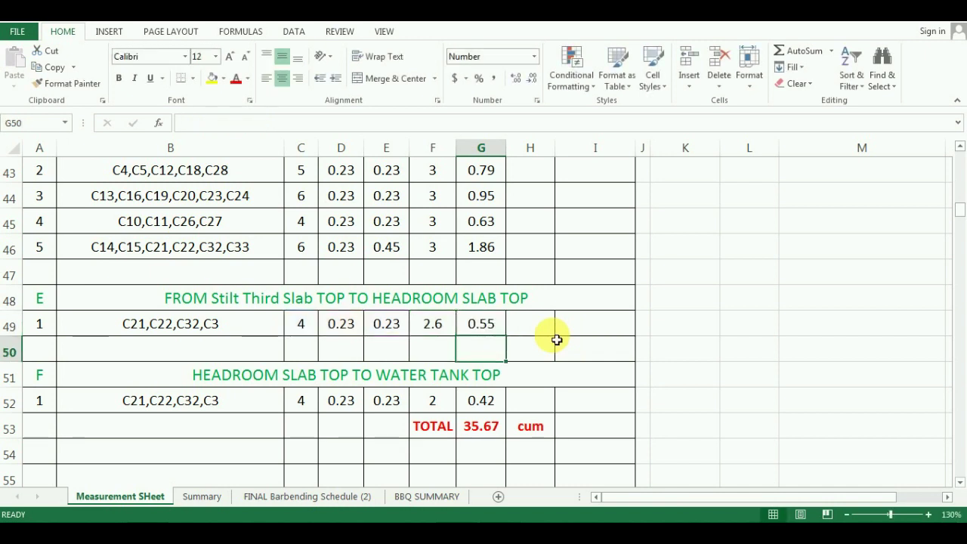
Copy the headroom marks, count and 0.23 × 0.23 sizes from B49:E49 into B52:E52
click(243, 383)
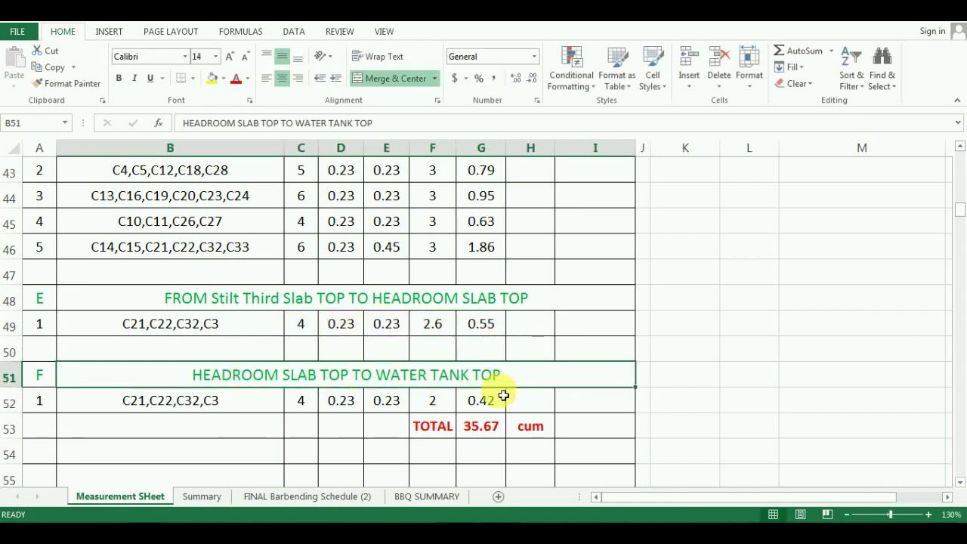
drag(186, 327, 393, 324)
key(ctrl+c)
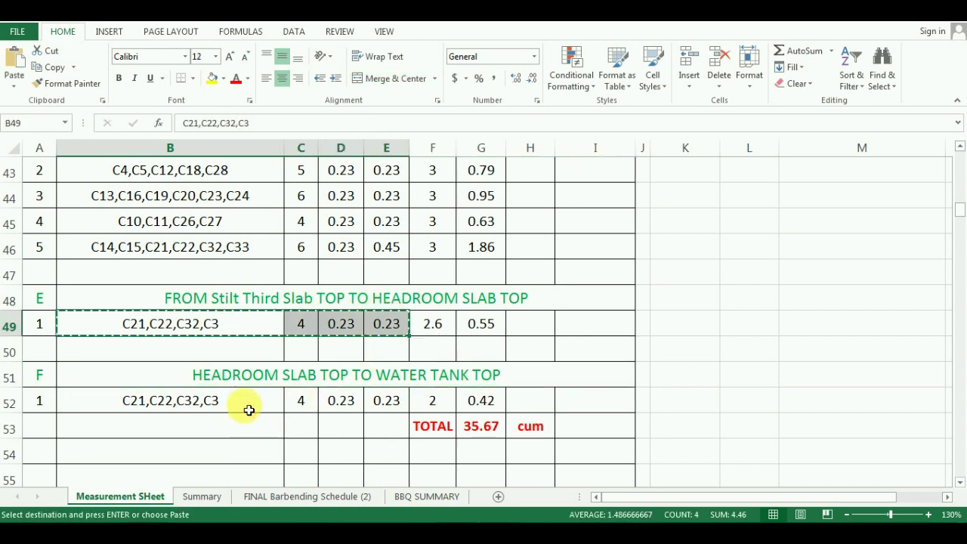
drag(248, 409, 389, 404)
key(ctrl+v)
Compare the 2.6 m height in F49 with the 2 m water-tank height in F52
click(450, 405)
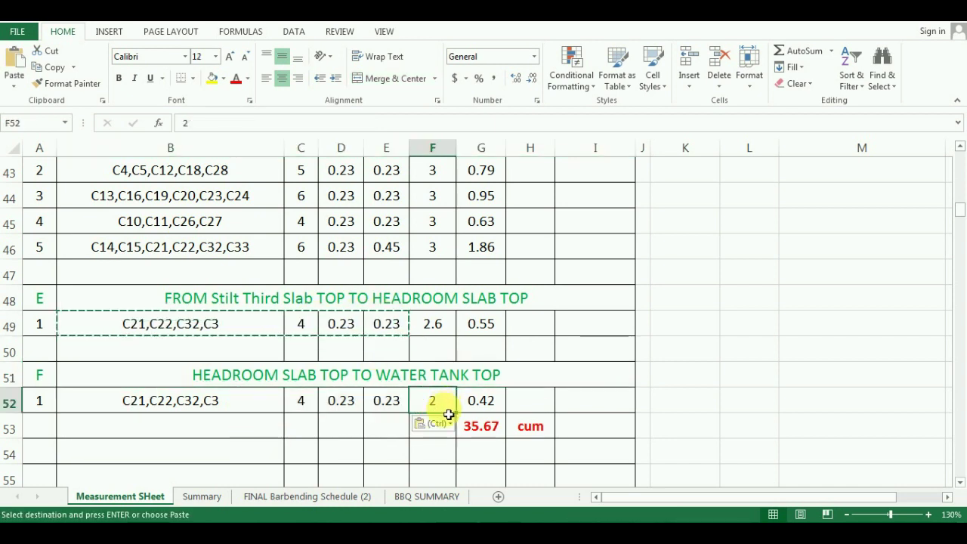
click(447, 328)
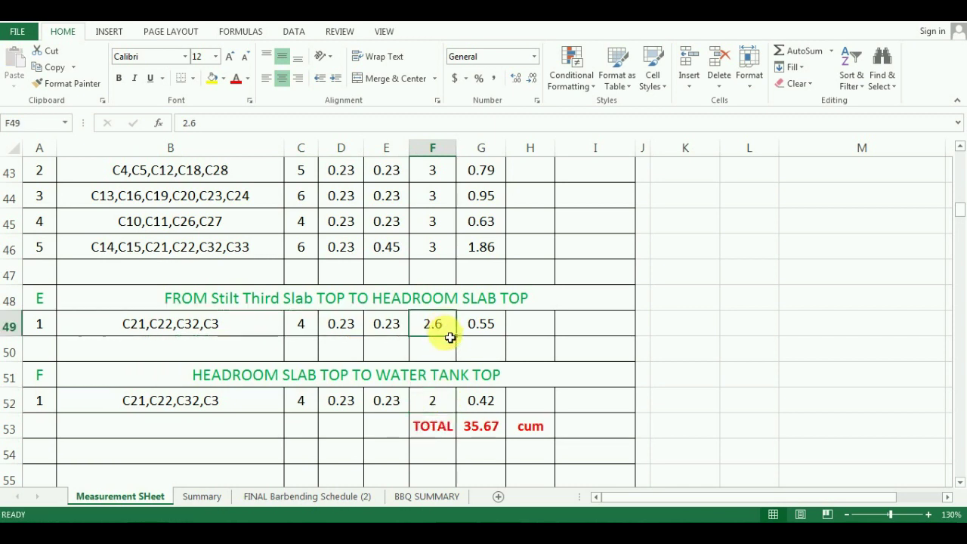
click(450, 406)
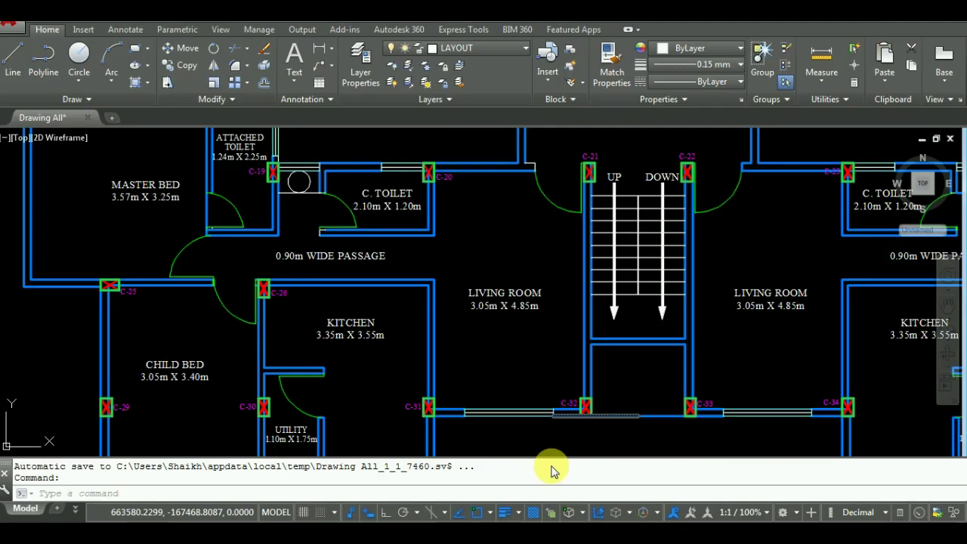
scroll(574, 219, down, 3)
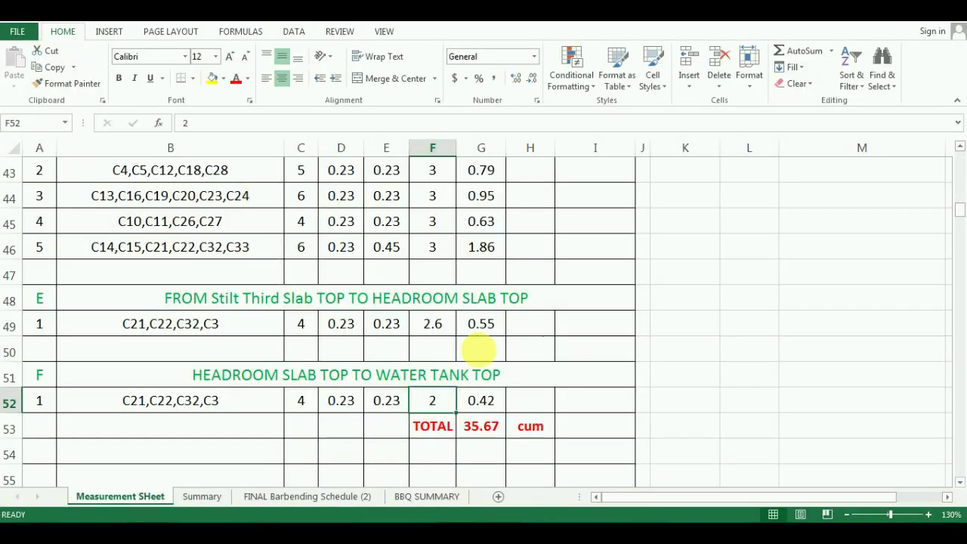
Verify the G53 total =SUM(G23:G52) equals 35.67 cum
click(490, 437)
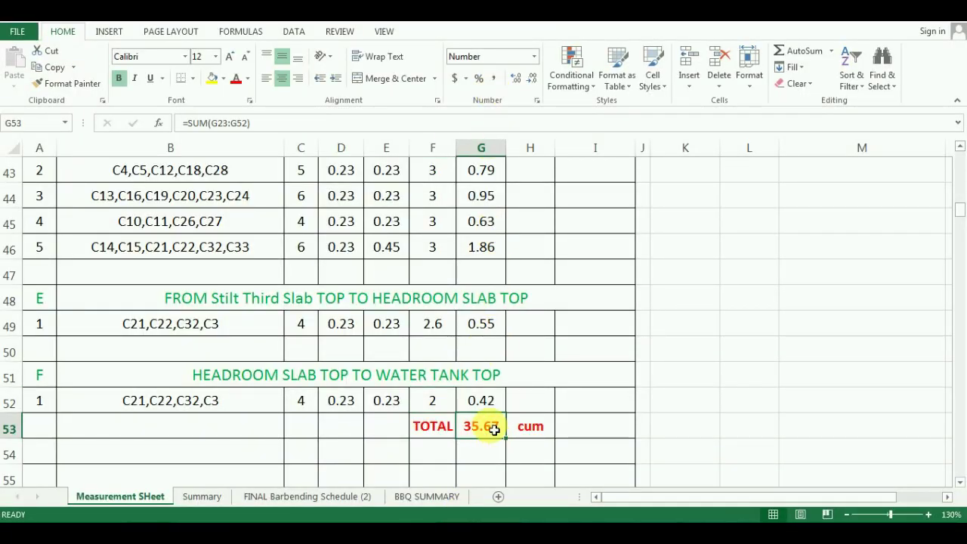
double_click(491, 428)
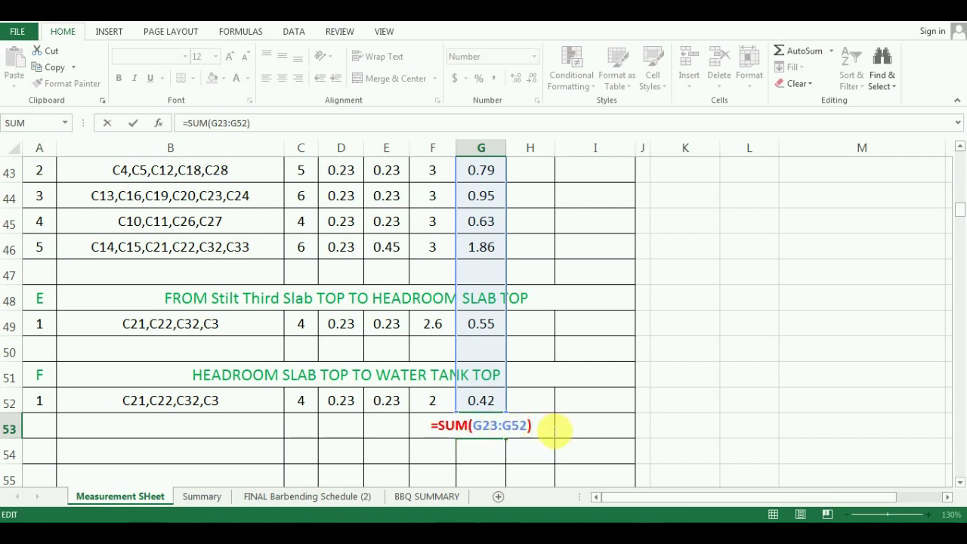
key(Return)
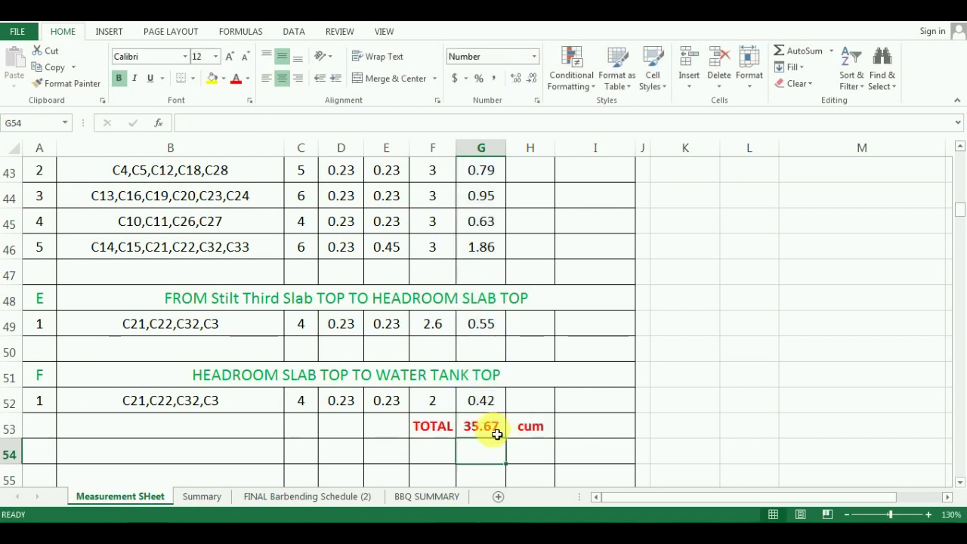
click(491, 427)
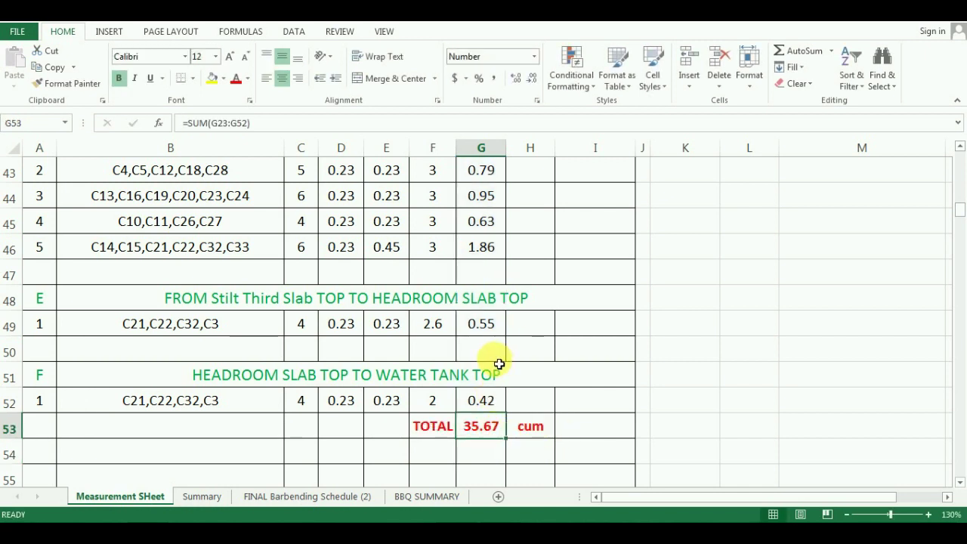
Return to the Concrete for COLUMN heading in B21
scroll(498, 364, up, 7)
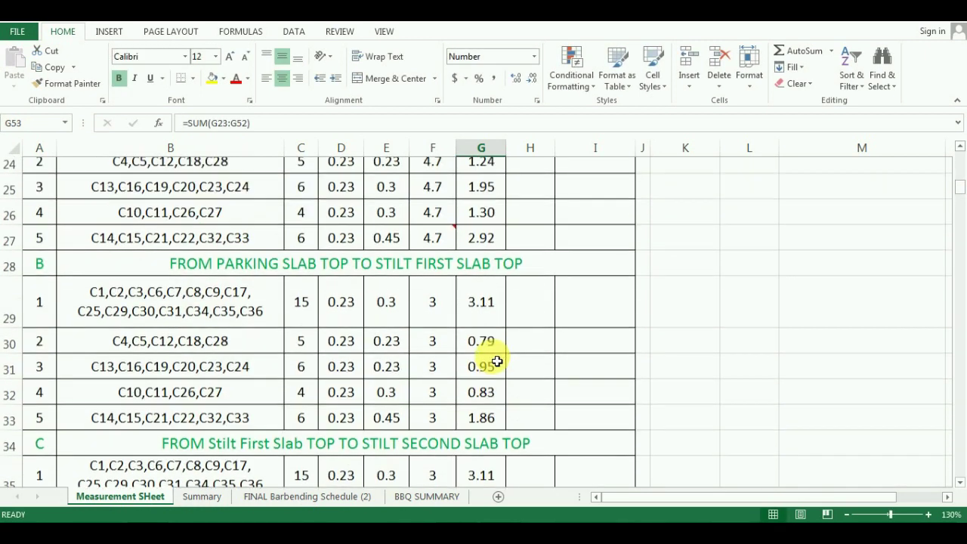
scroll(497, 362, up, 3)
scroll(478, 360, down, 1)
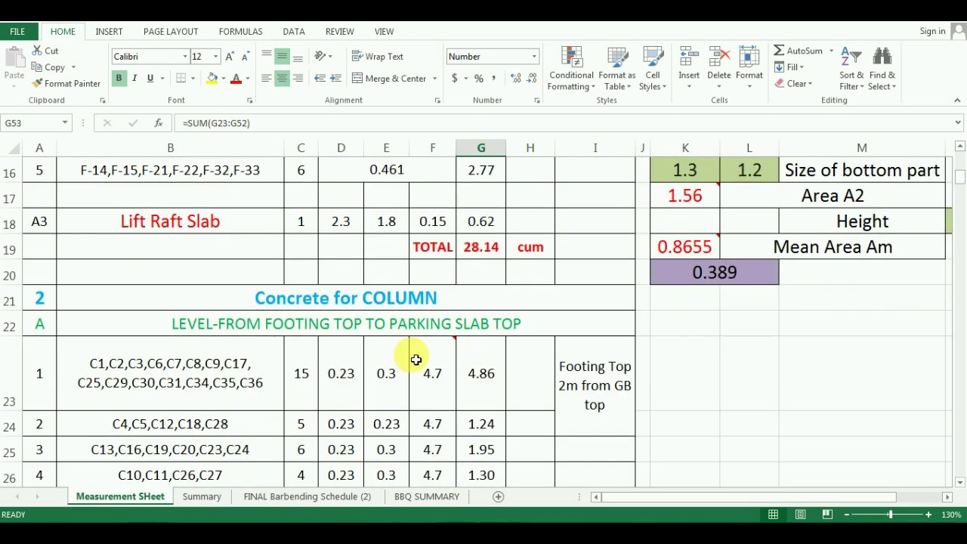
click(376, 299)
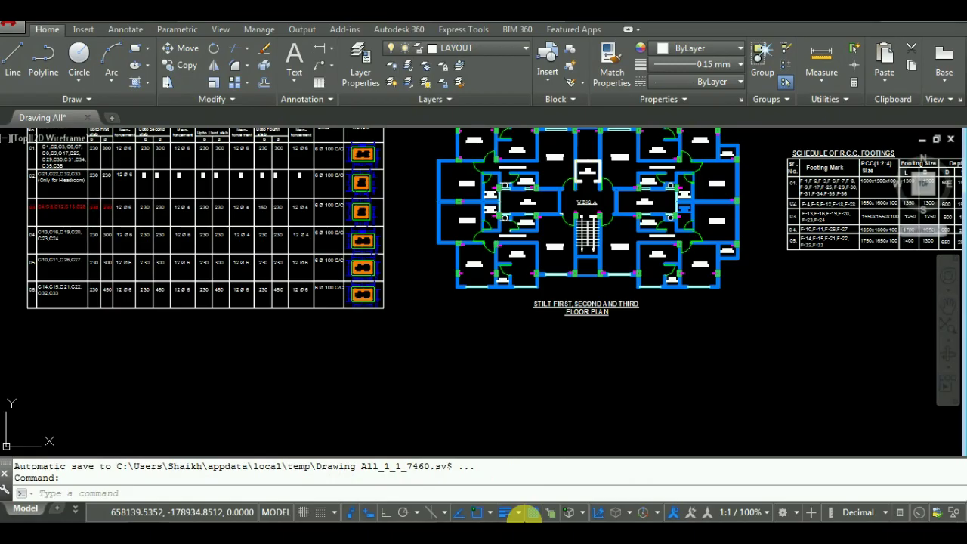
scroll(535, 317, down, 5)
scroll(419, 296, up, 2)
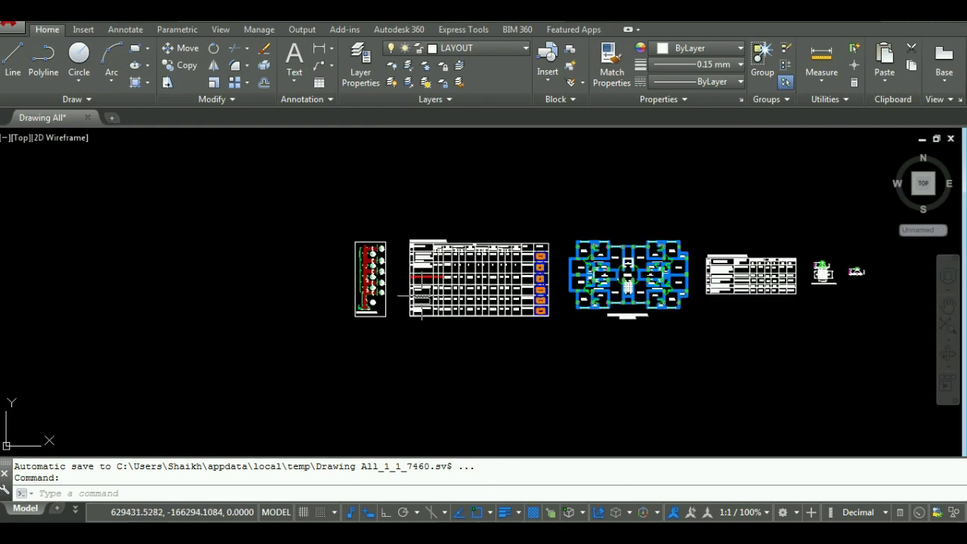
scroll(385, 298, up, 4)
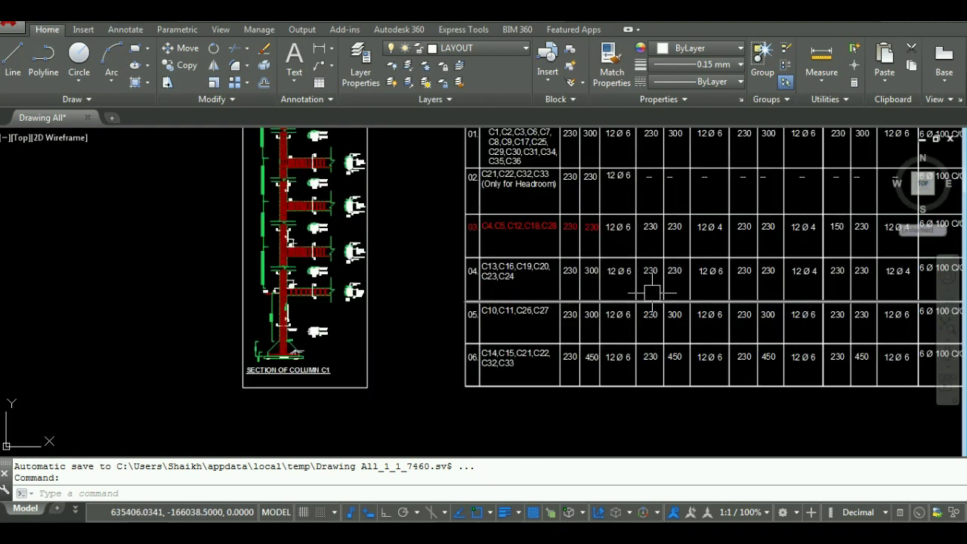
scroll(651, 292, down, 4)
scroll(659, 220, up, 2)
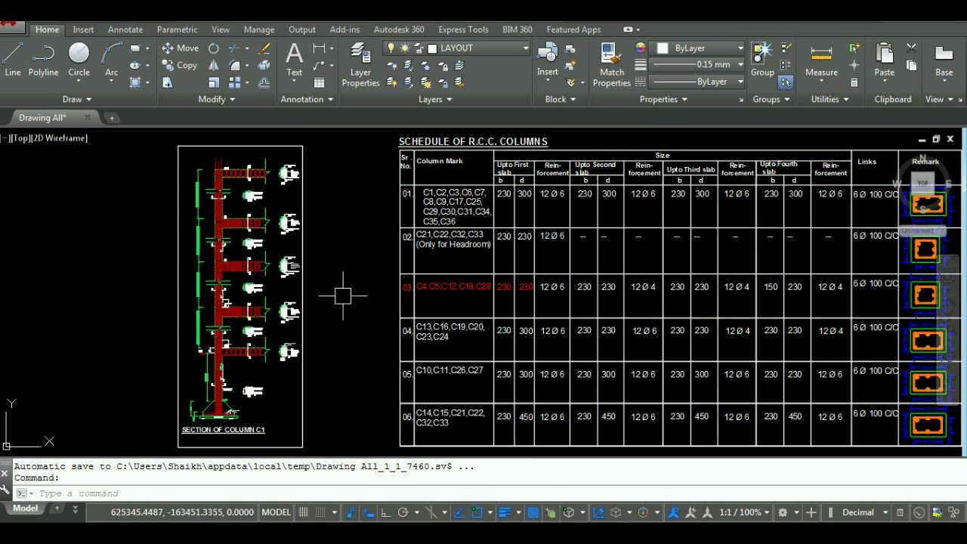
scroll(362, 287, down, 2)
scroll(780, 310, down, 2)
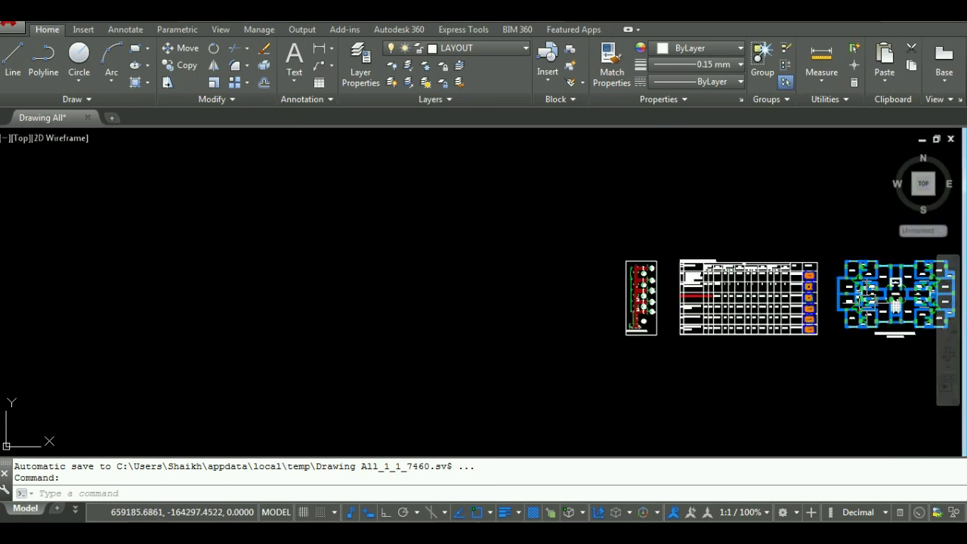
scroll(945, 304, up, 5)
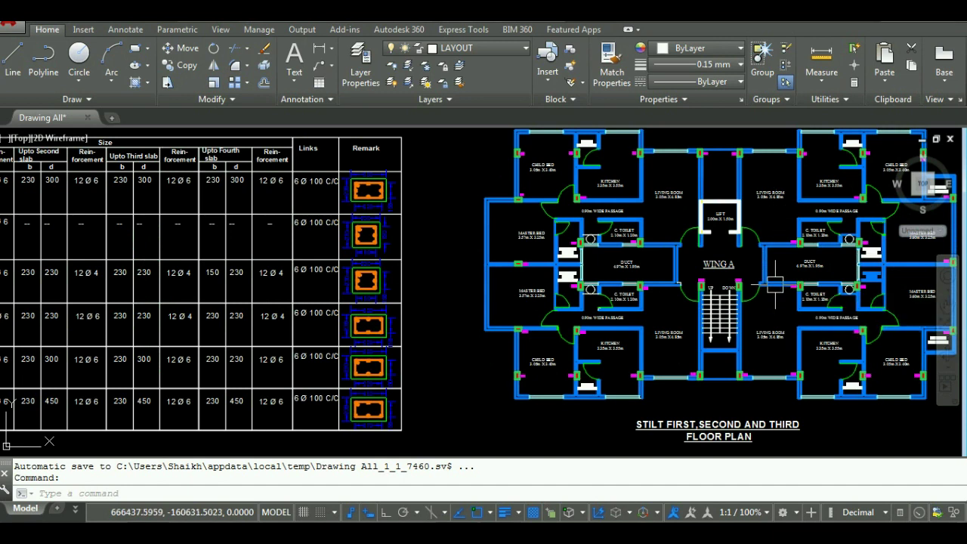
scroll(748, 293, up, 5)
scroll(638, 302, down, 3)
scroll(657, 293, up, 3)
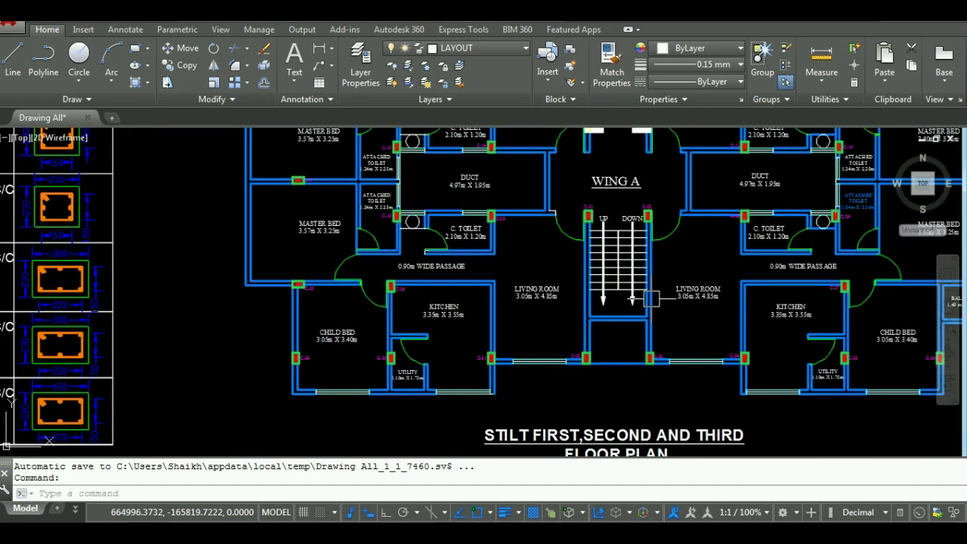
scroll(691, 287, down, 3)
scroll(691, 287, down, 4)
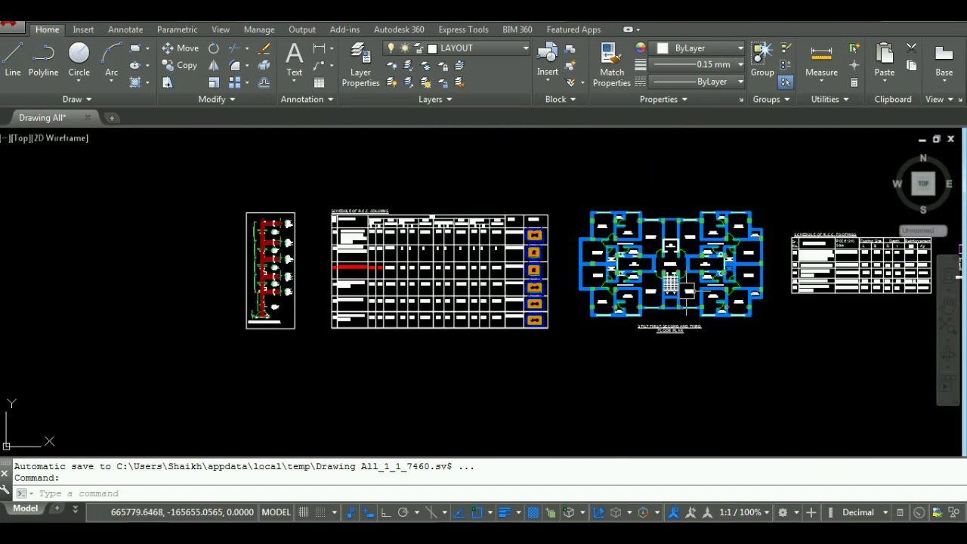